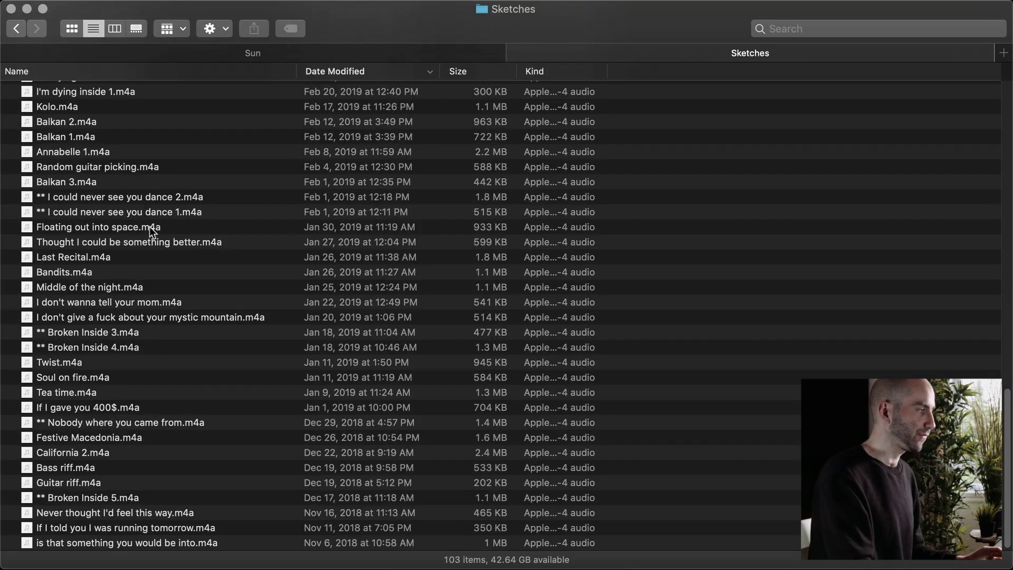
- Jump to the Medicine lyrics section in the lyrics document, then return to the top
scroll(98, 333, up, 10)
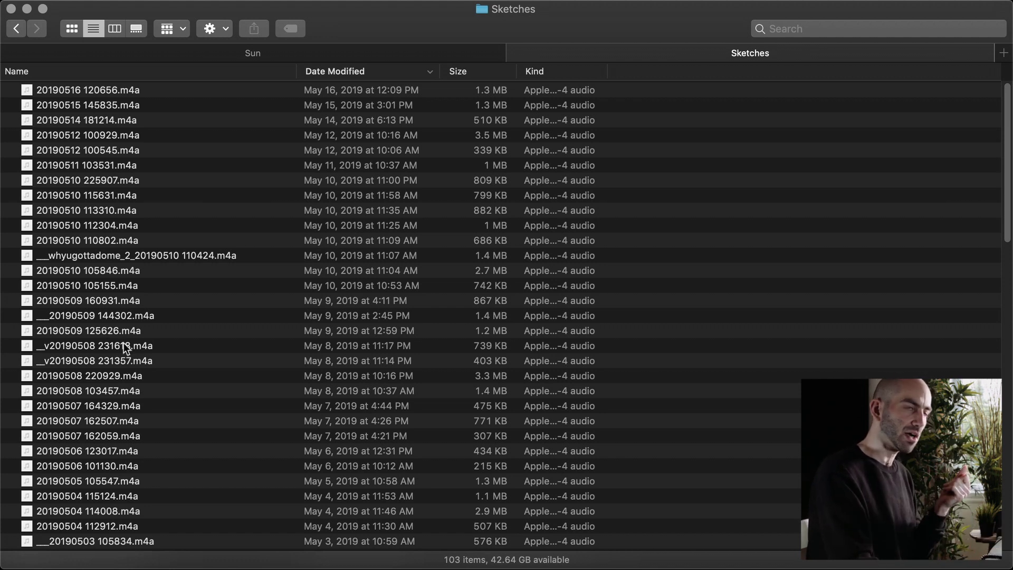
scroll(147, 338, down, 10)
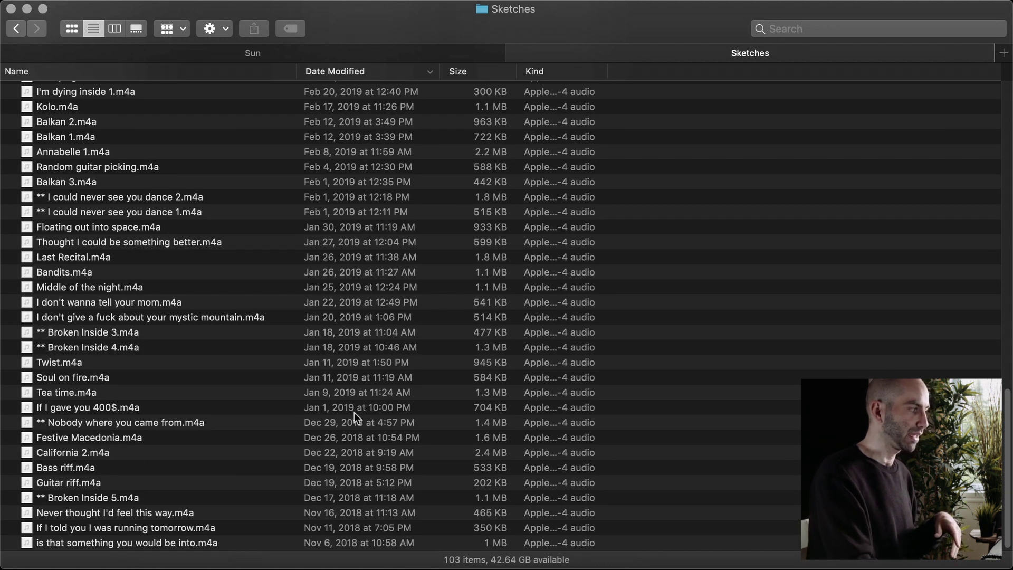
scroll(250, 416, up, 10)
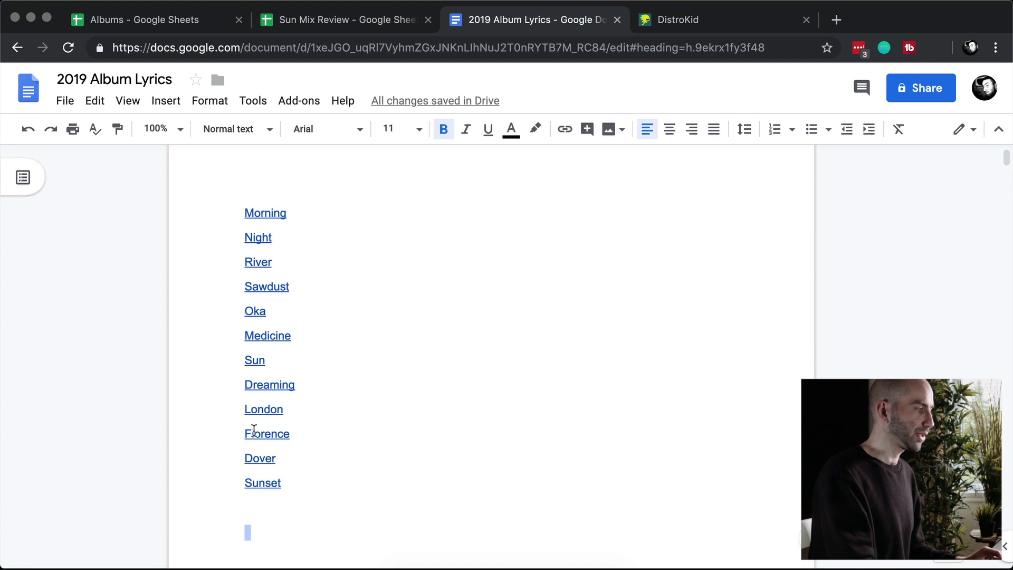
scroll(254, 431, up, 2)
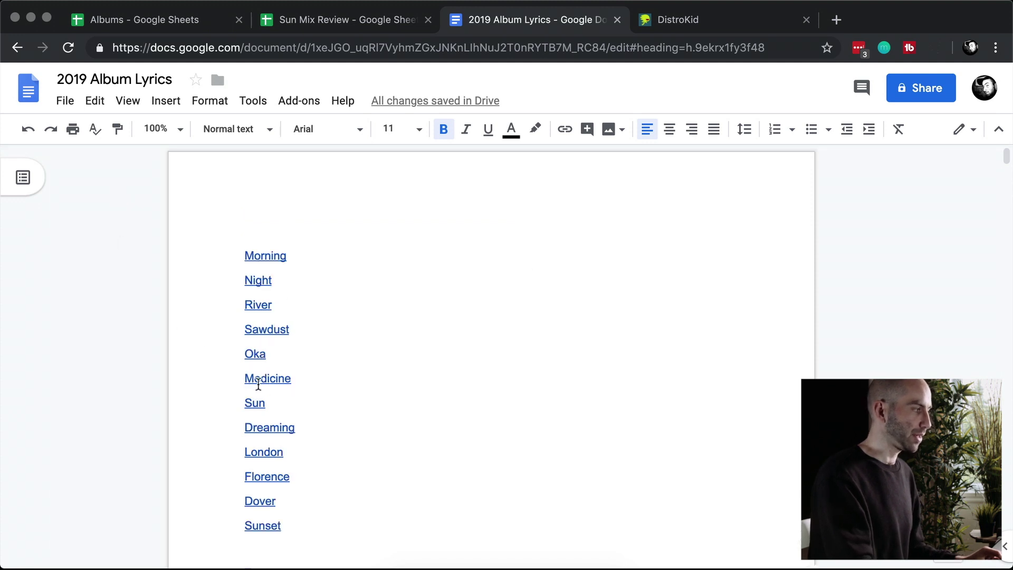
click(258, 381)
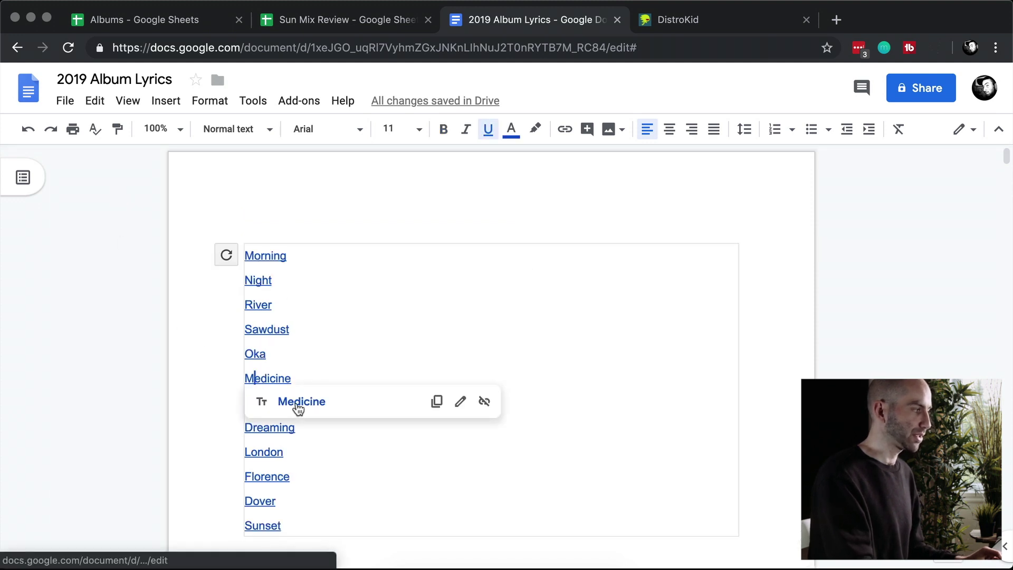
click(297, 411)
scroll(386, 420, down, 1)
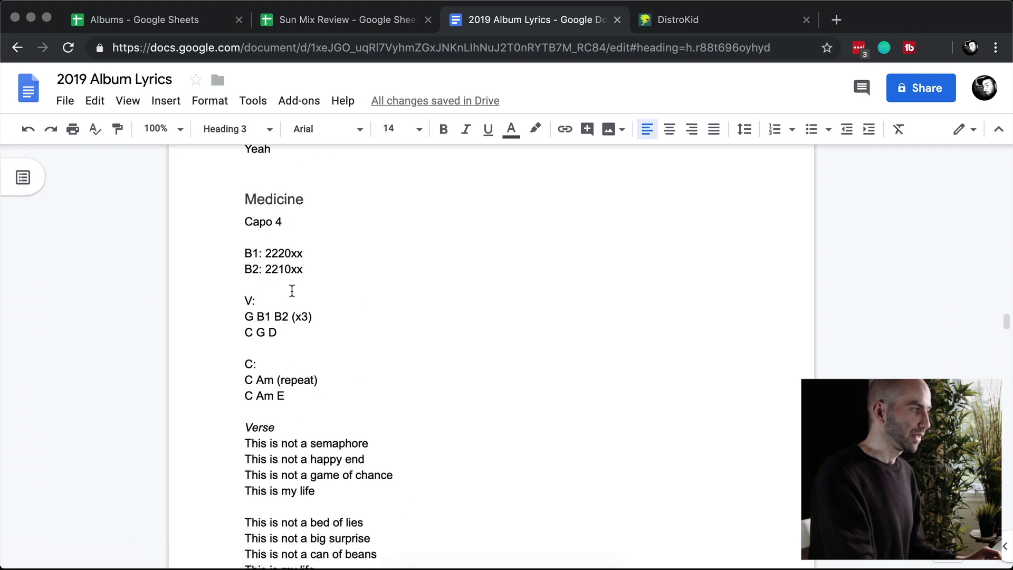
scroll(321, 368, down, 8)
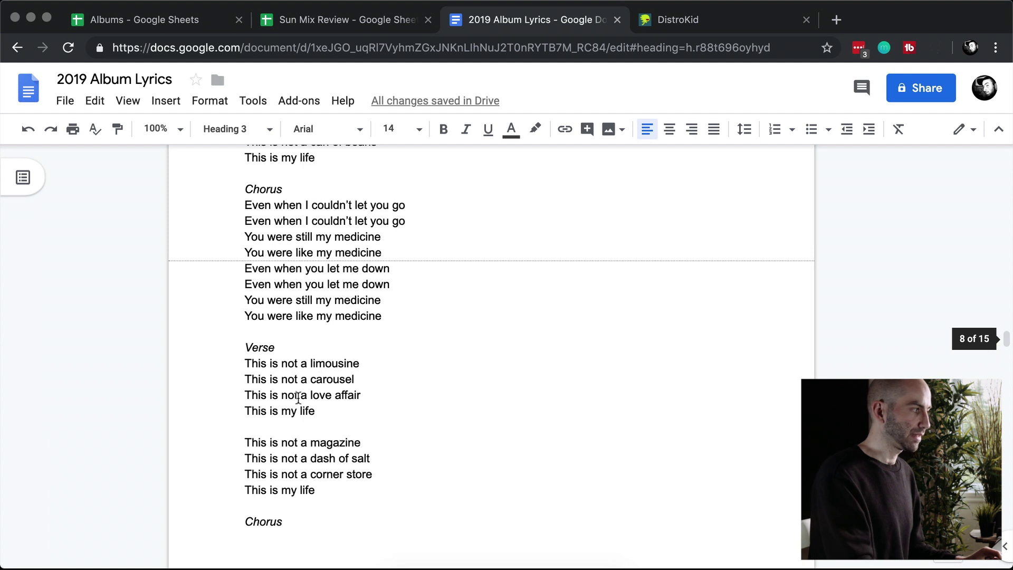
key(super+Up)
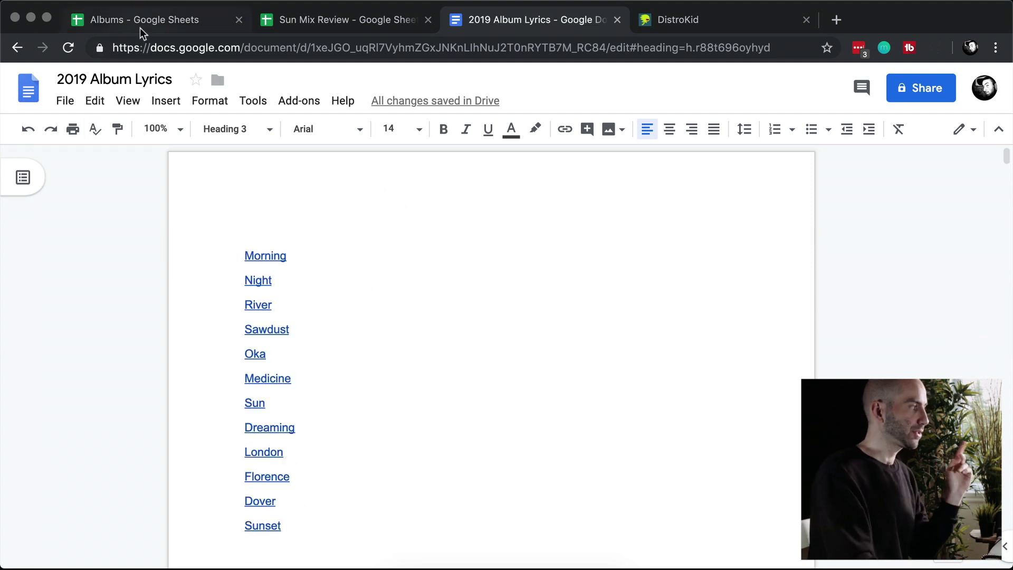
- In the Albums sheet, go over Sunrise's row: one-star rating, tempo 95, key C, HAPPY mood
click(141, 24)
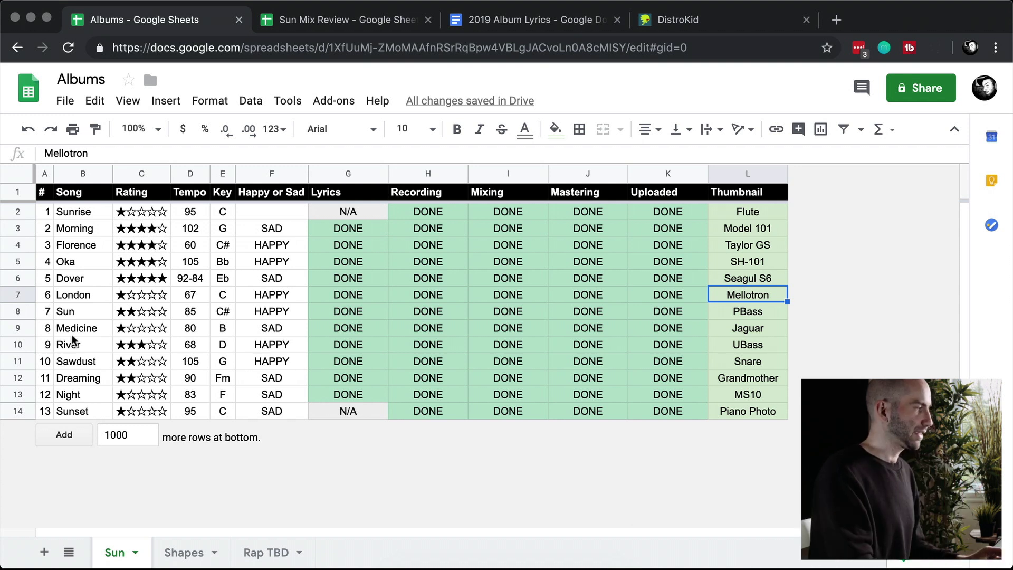
click(48, 224)
click(59, 241)
click(74, 213)
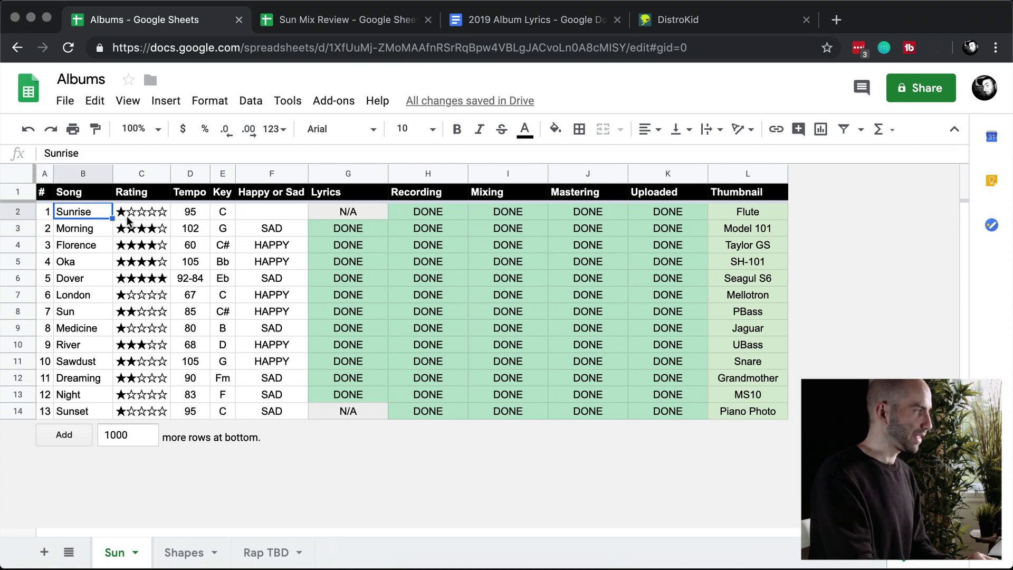
click(131, 216)
click(193, 296)
click(153, 216)
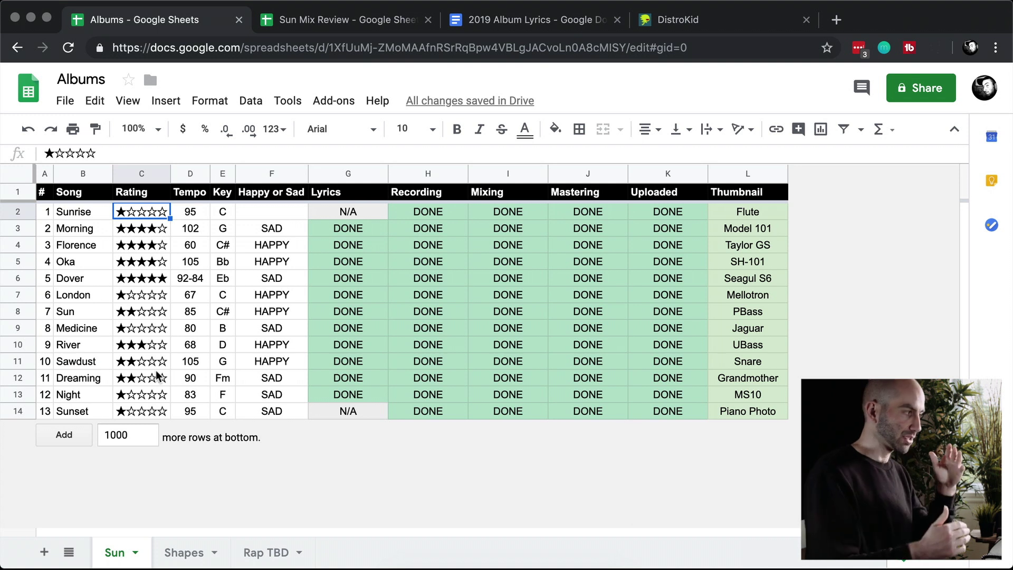
click(192, 217)
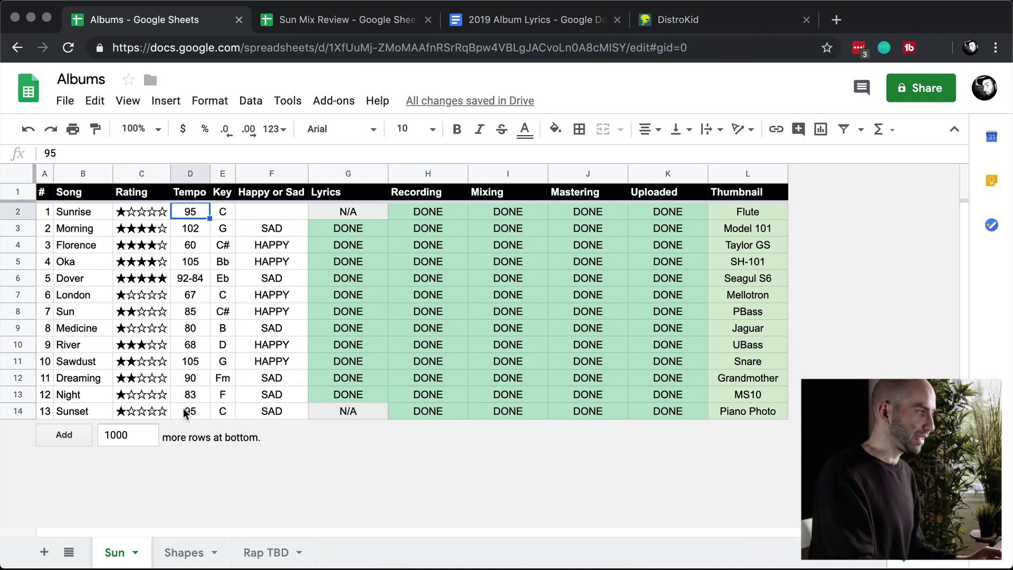
click(222, 215)
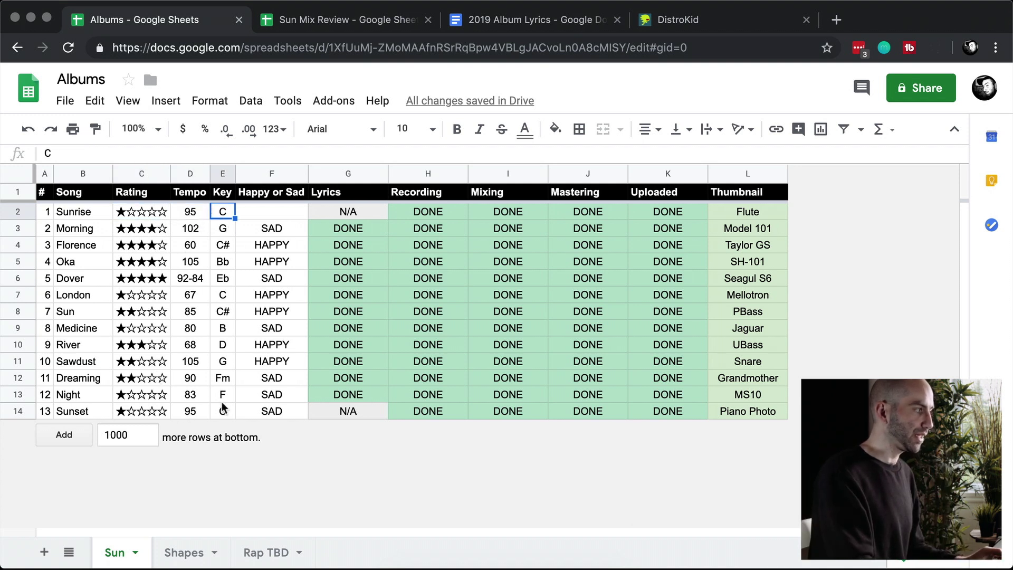
click(268, 316)
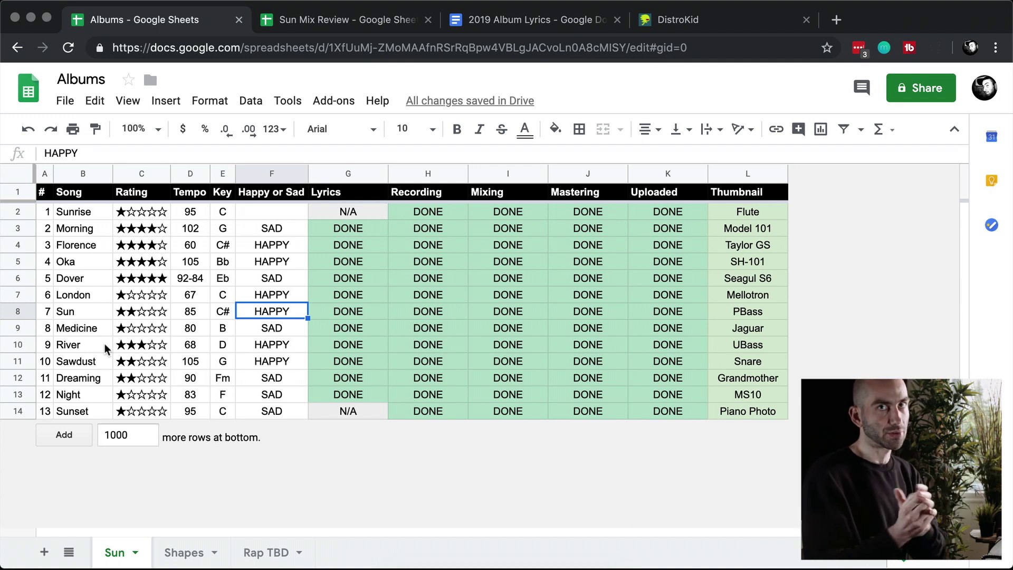
key(ctrl+z)
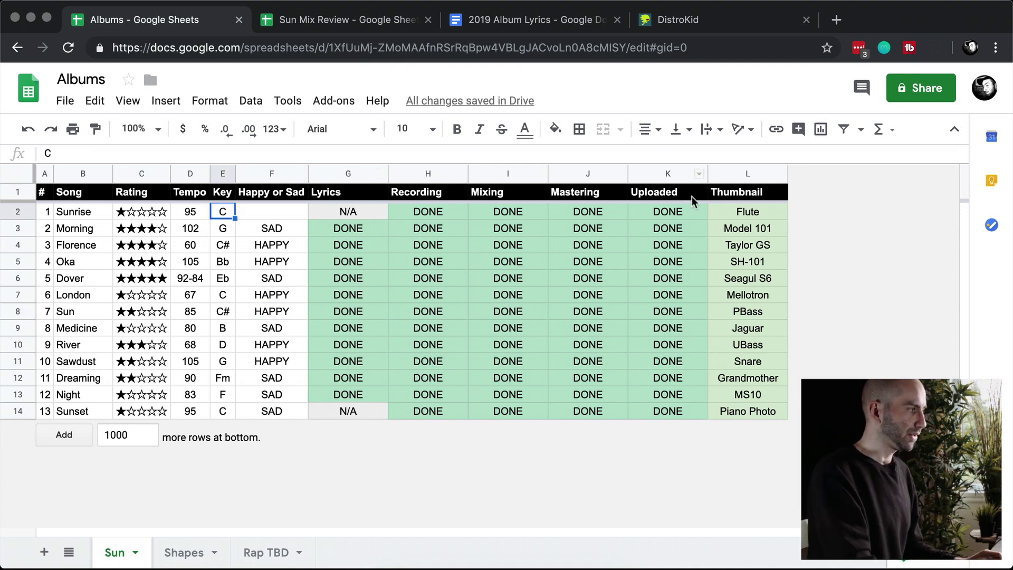
click(328, 230)
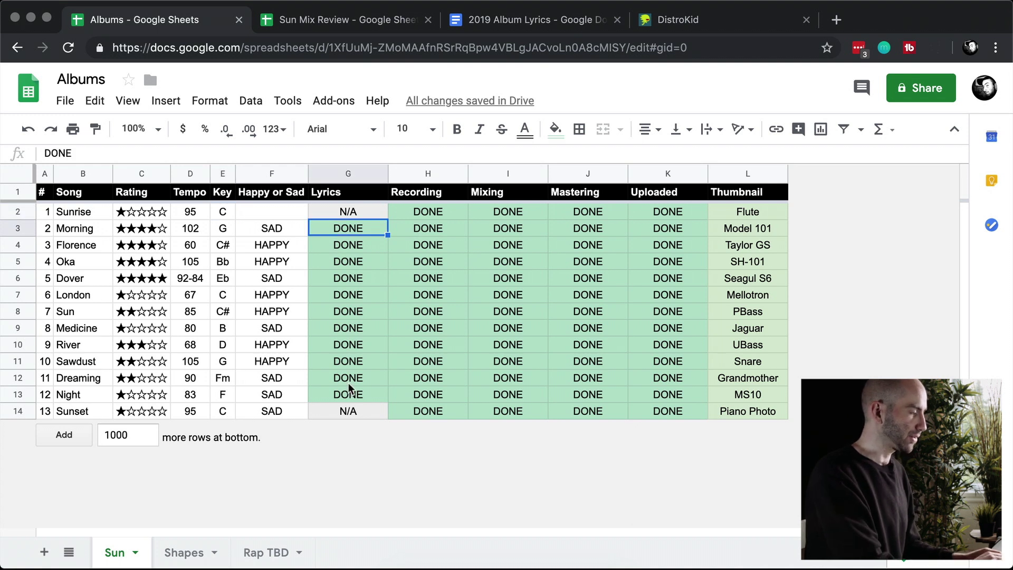
text(UNSTARTED)
key(Return)
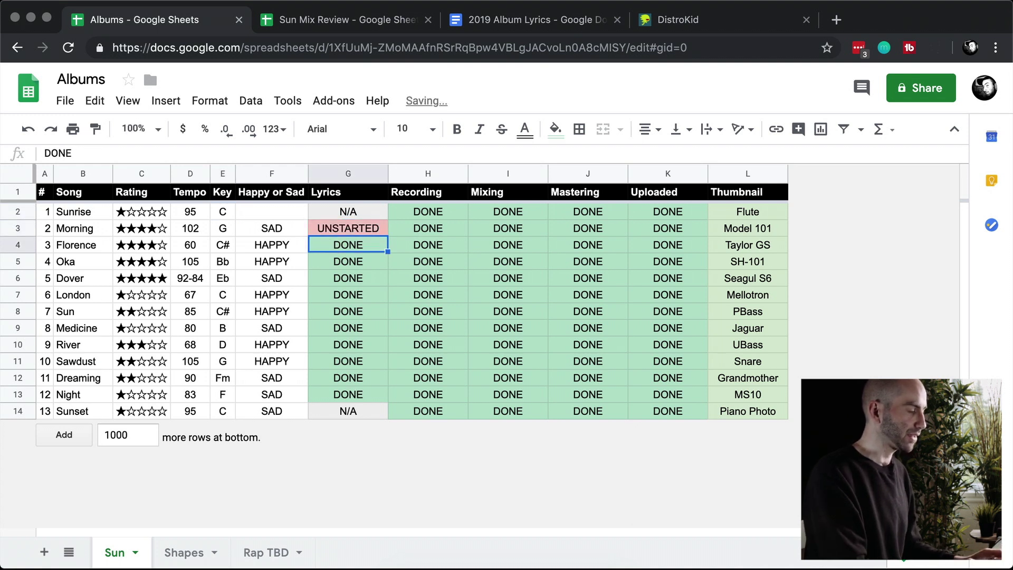
click(349, 228)
text(IN PROGRESS)
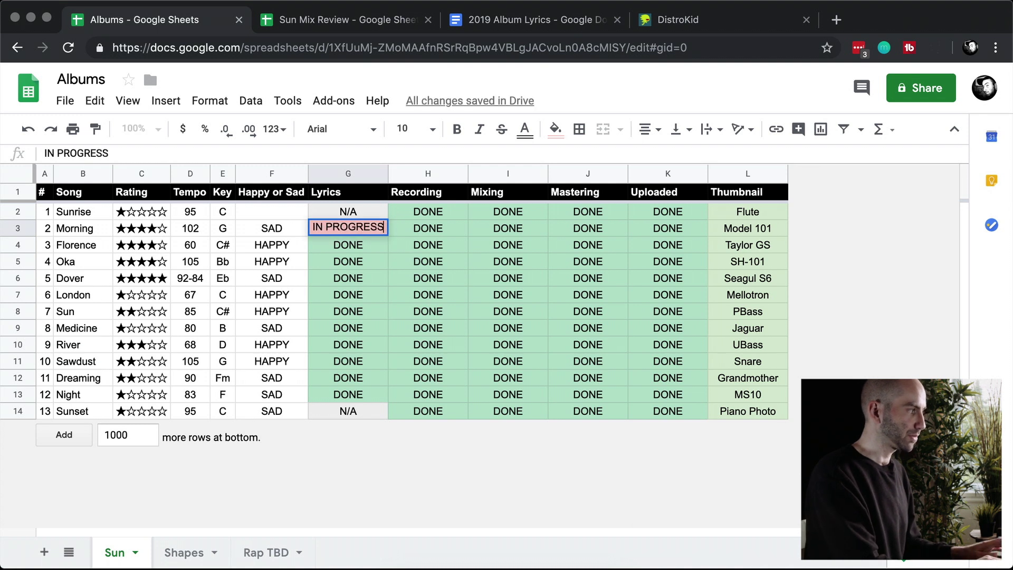
key(Return)
click(348, 228)
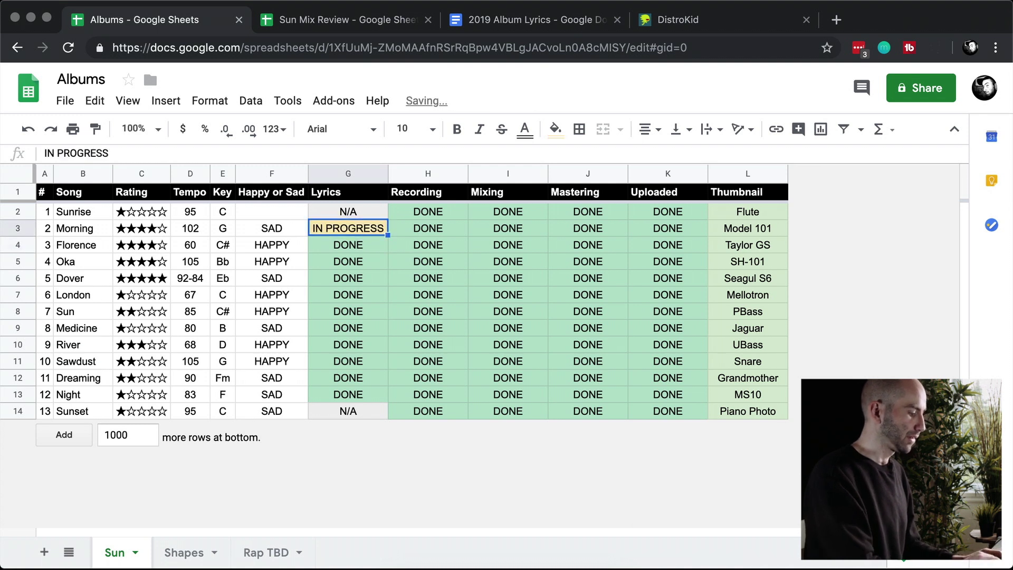
text(DONE)
key(Return)
key(Up)
key(Right)
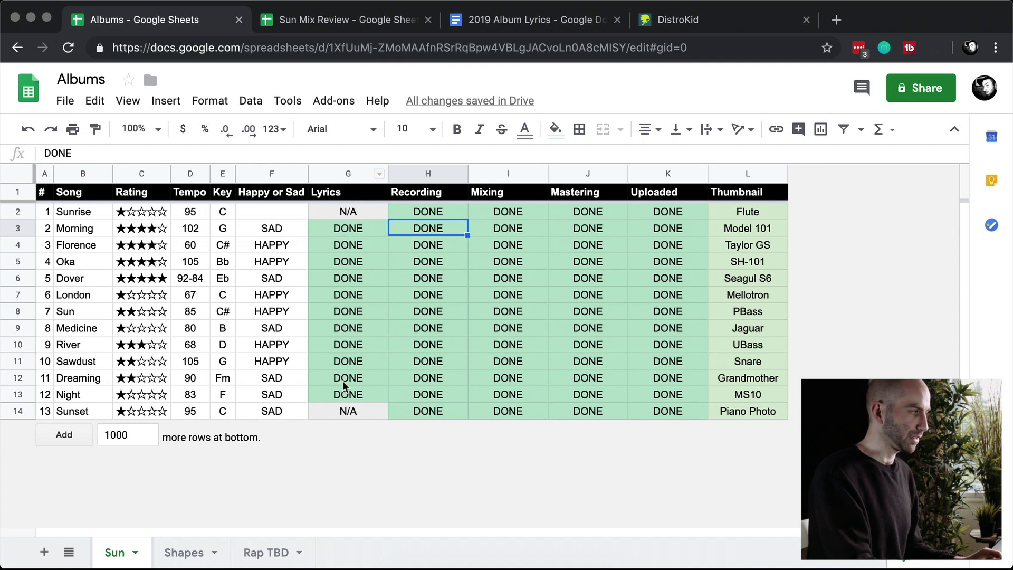
key(Up)
key(Left)
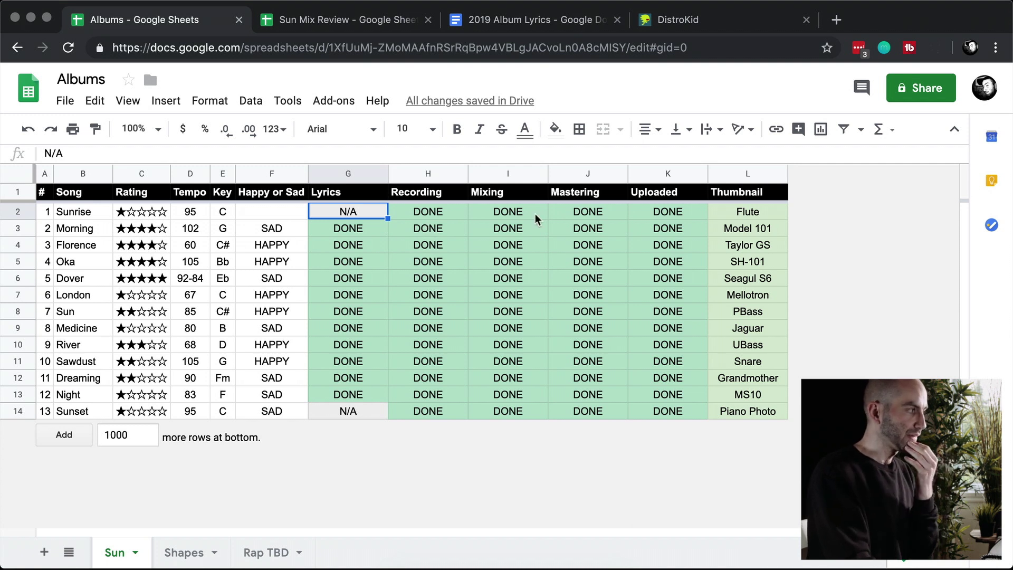
click(516, 212)
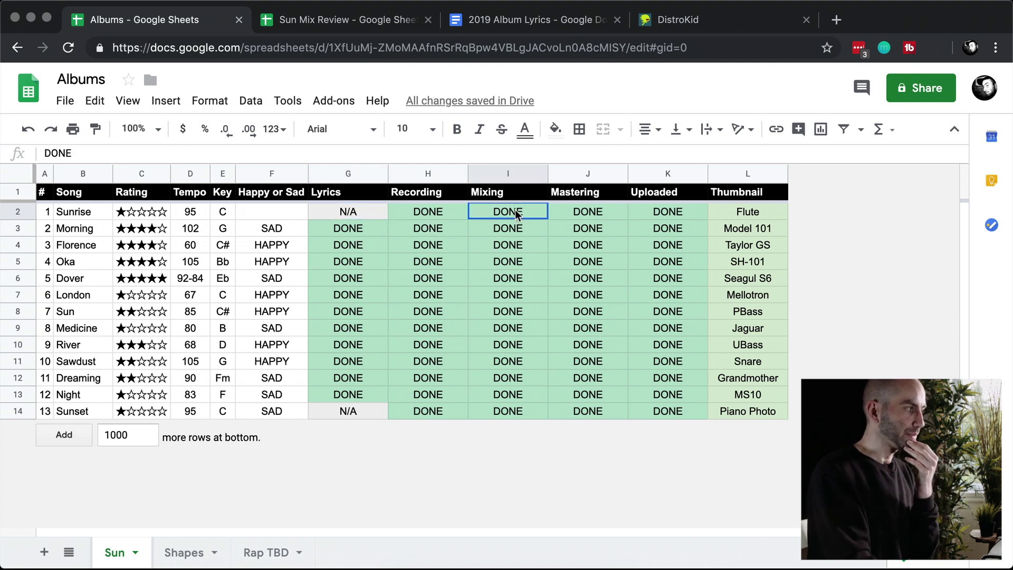
click(577, 217)
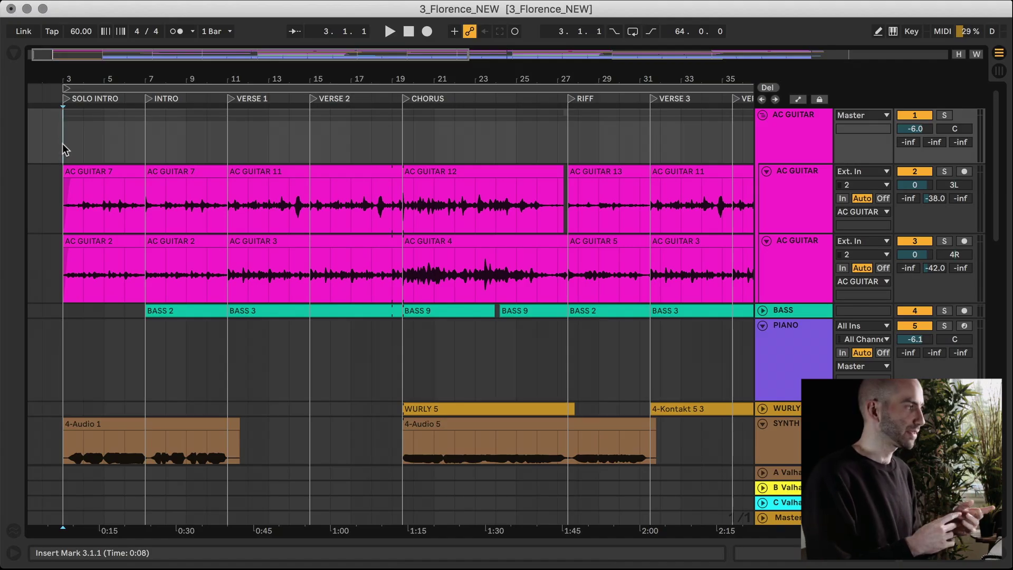
- Unfold the BASS track and zoom out and in across the arrangement around bars 3–15
scroll(158, 219, down, 2)
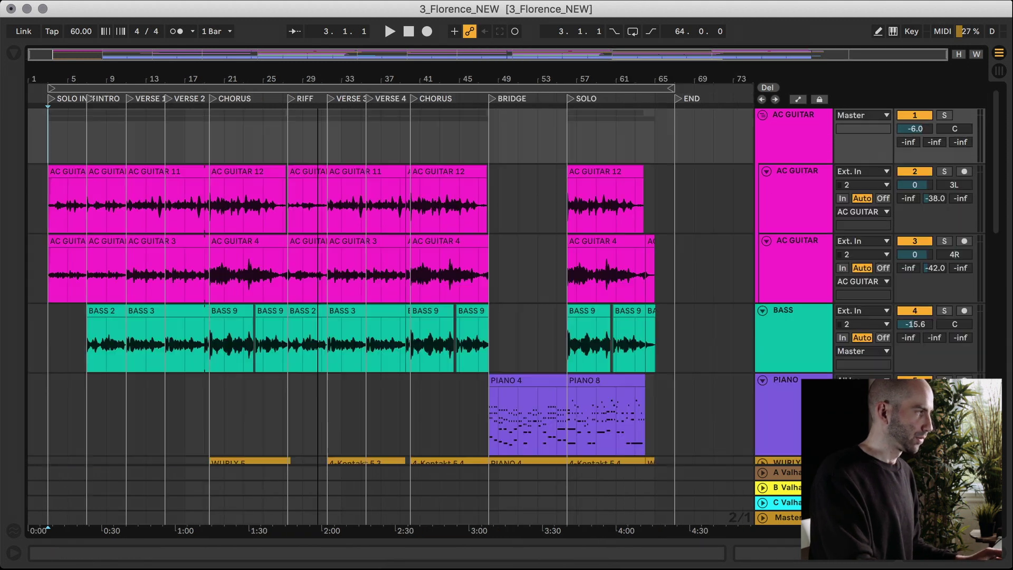
click(763, 280)
key(w)
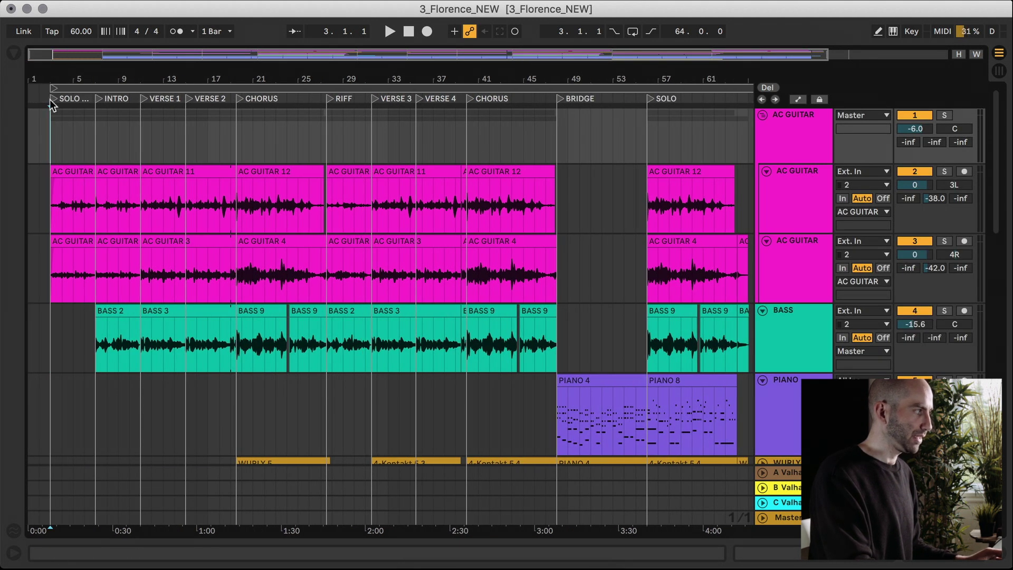
click(53, 144)
key(Right)
key(Right)
key(Right)
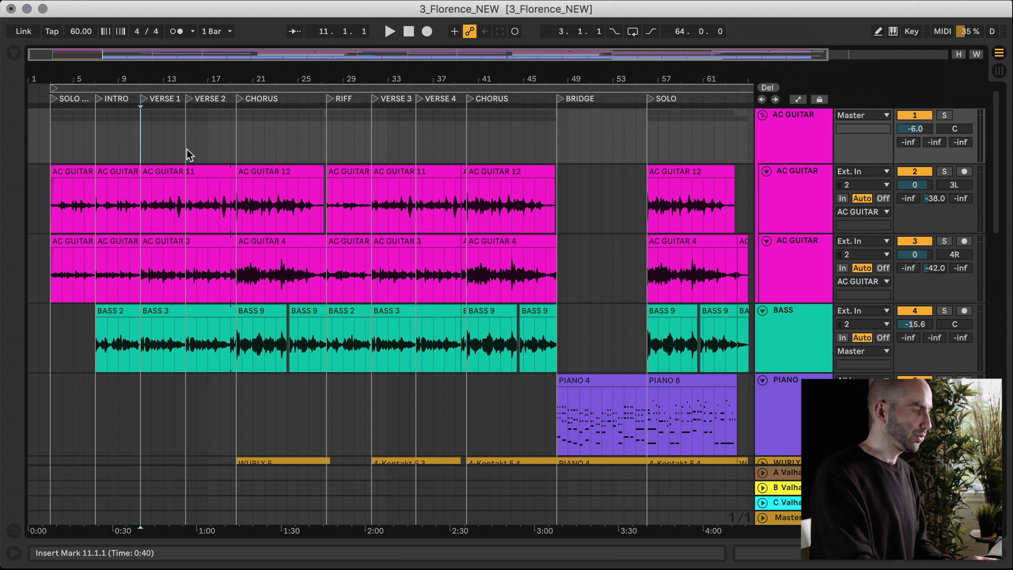
key(Left)
key(plus)
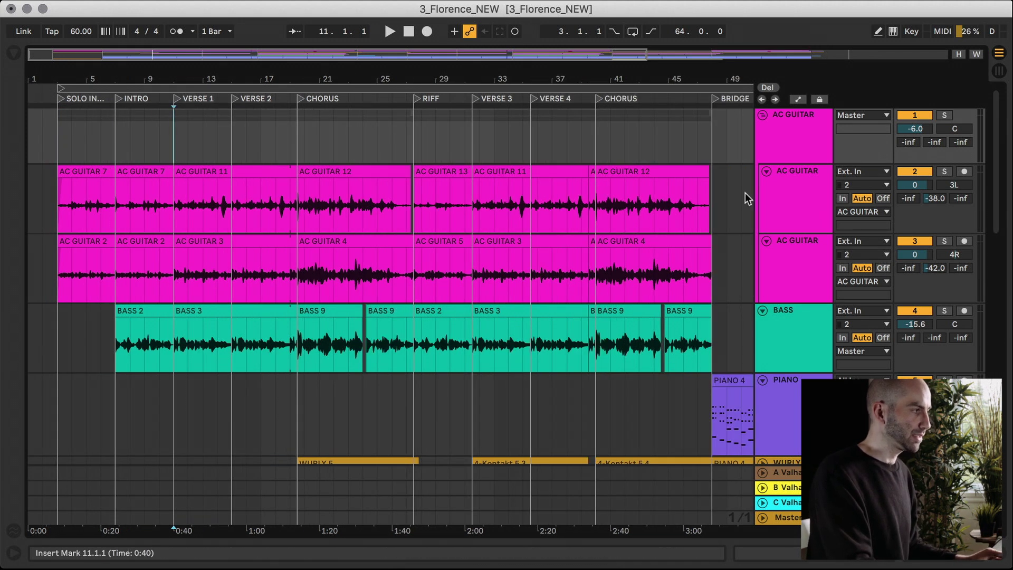
scroll(766, 196, down, 1)
scroll(728, 207, up, 1)
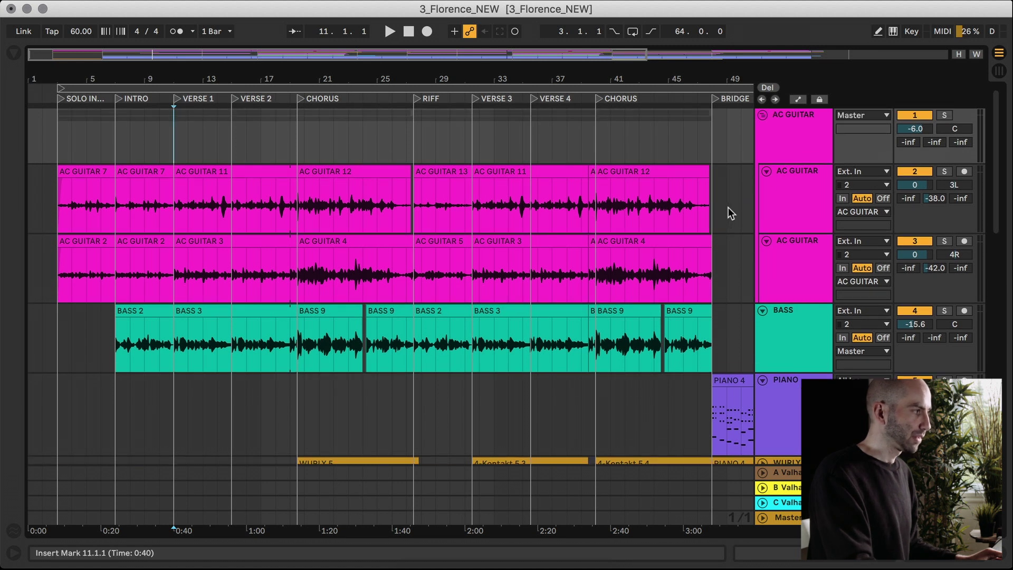
scroll(779, 264, down, 10)
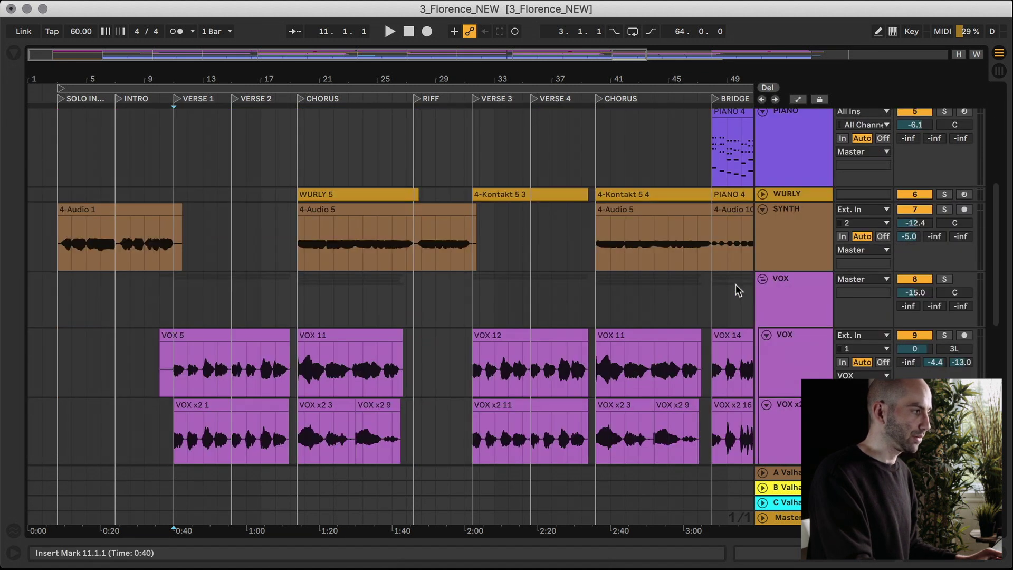
- Unfold WURLY and select the AC GUITAR group to show its EQ Eight low cut
click(762, 194)
scroll(575, 275, down, 3)
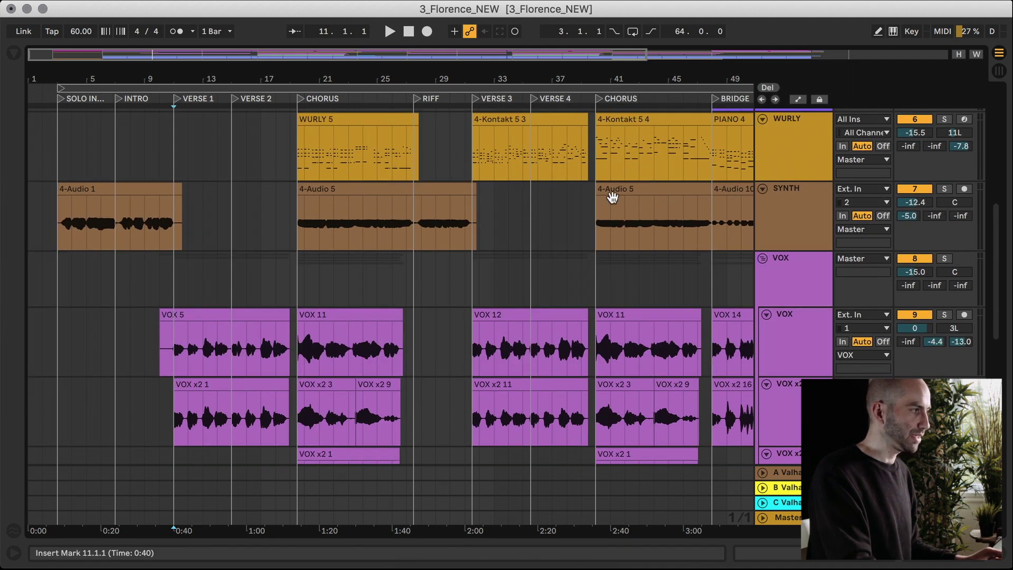
scroll(507, 275, down, 2)
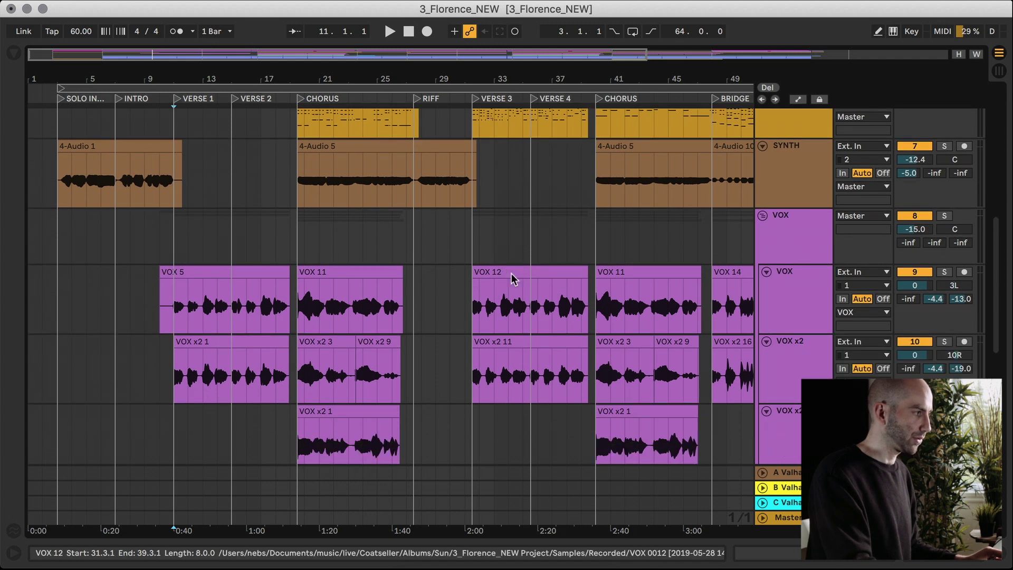
scroll(511, 278, down, 4)
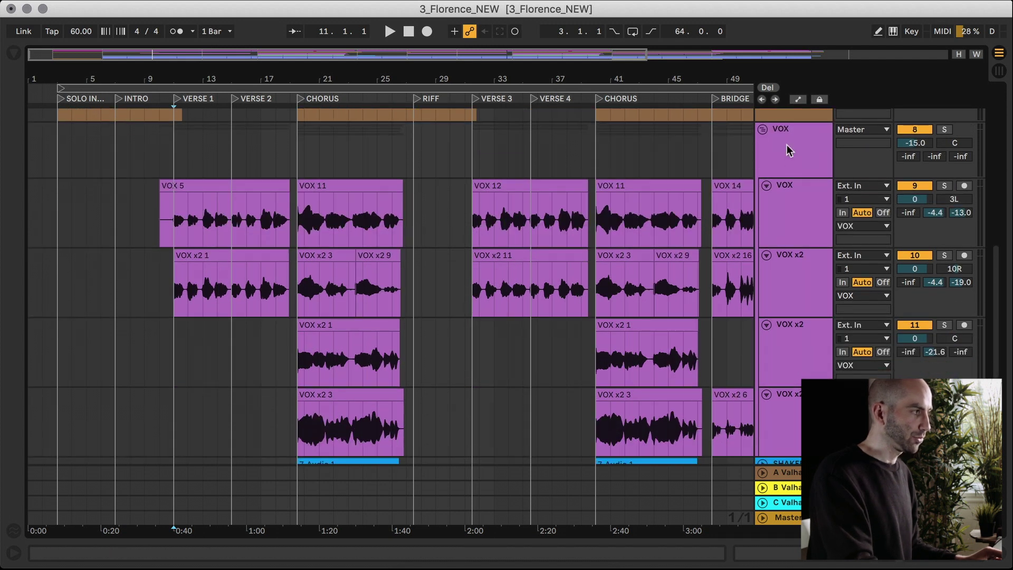
double_click(788, 151)
scroll(781, 169, up, 10)
click(778, 139)
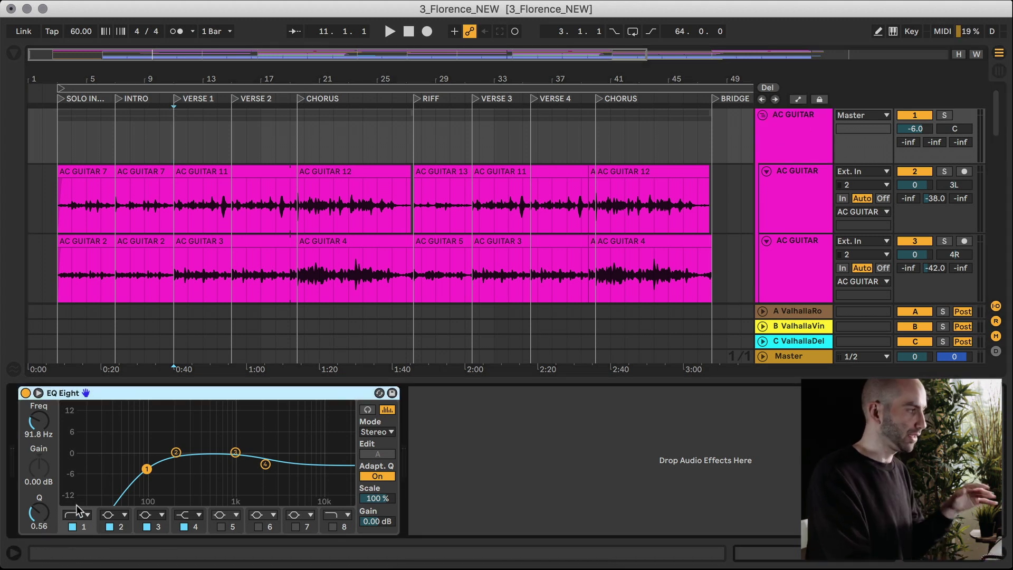
scroll(641, 240, down, 1)
scroll(686, 241, down, 5)
click(735, 243)
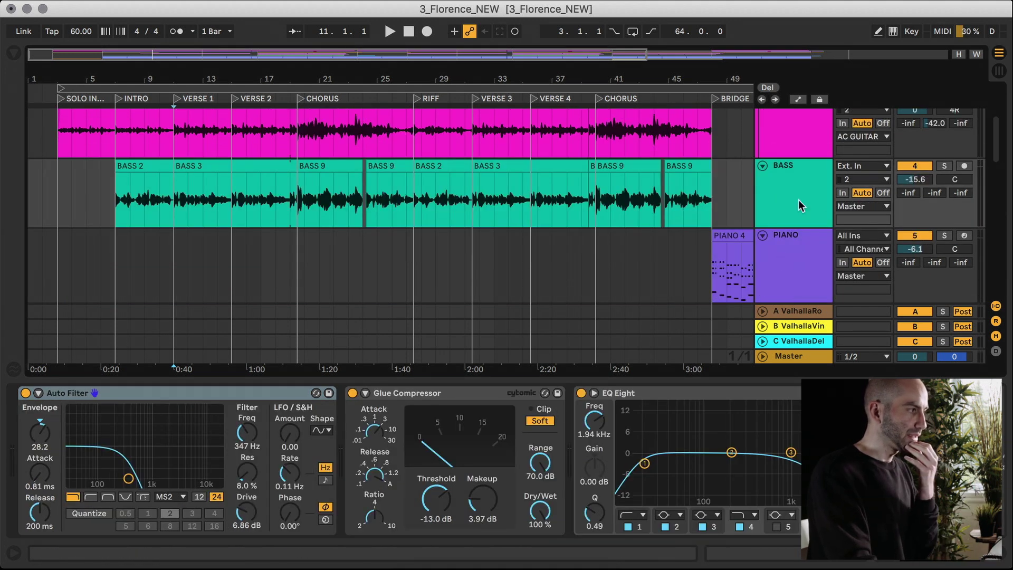
scroll(700, 242, down, 3)
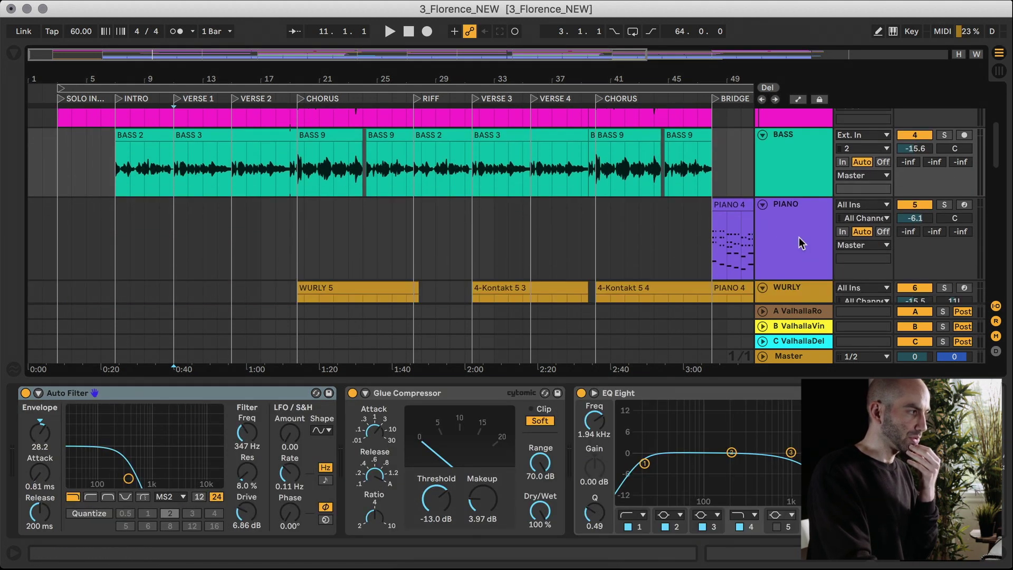
click(799, 203)
scroll(799, 201, up, 4)
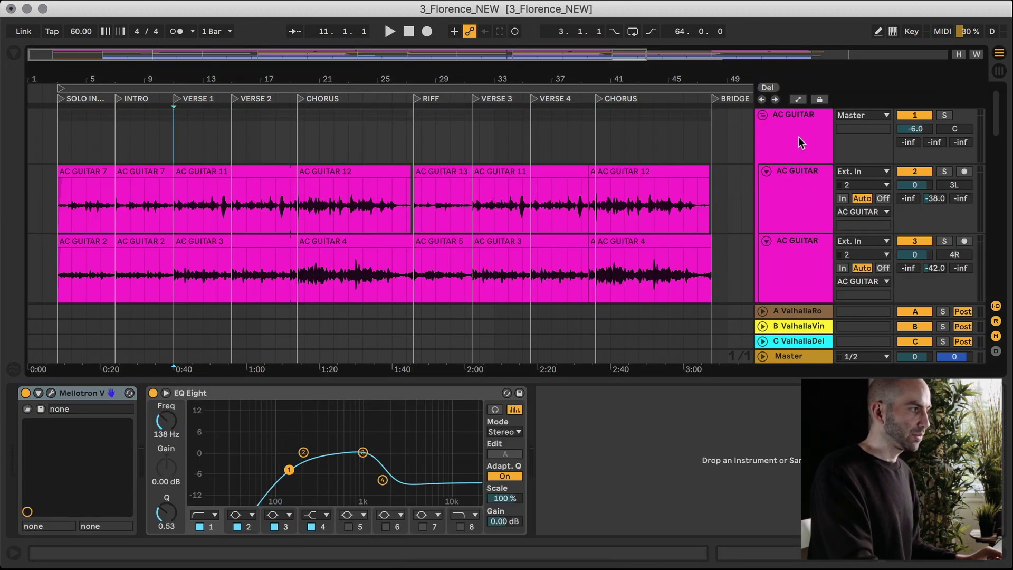
click(792, 139)
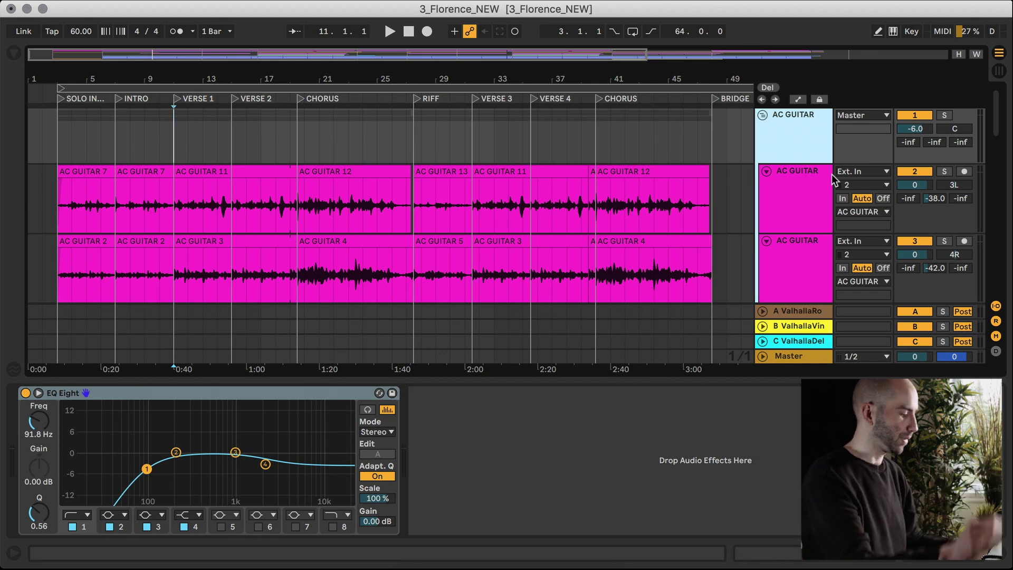
- Switch to Session View and hide the browser so every track's mixer channel shows
key(Tab)
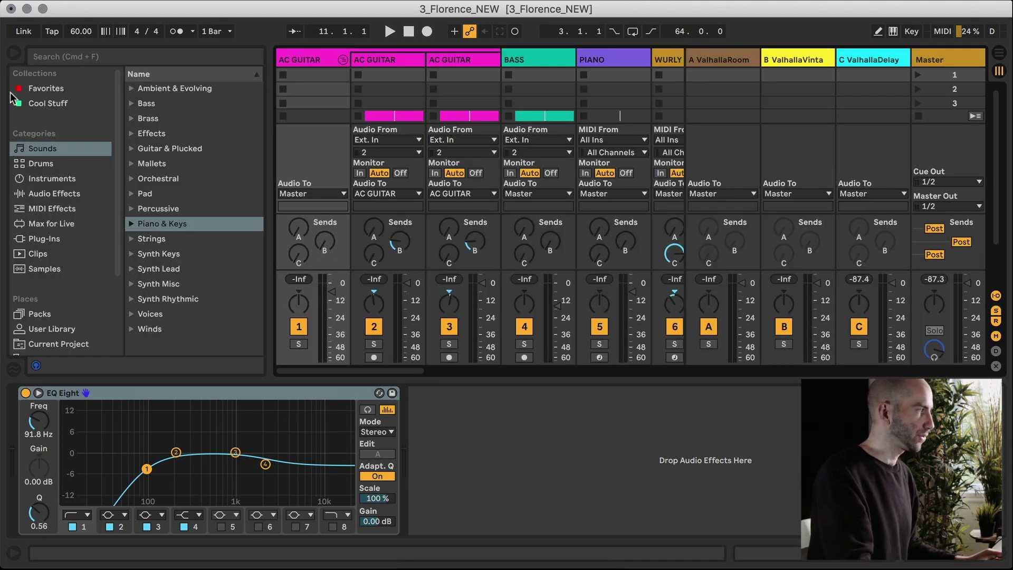
click(12, 53)
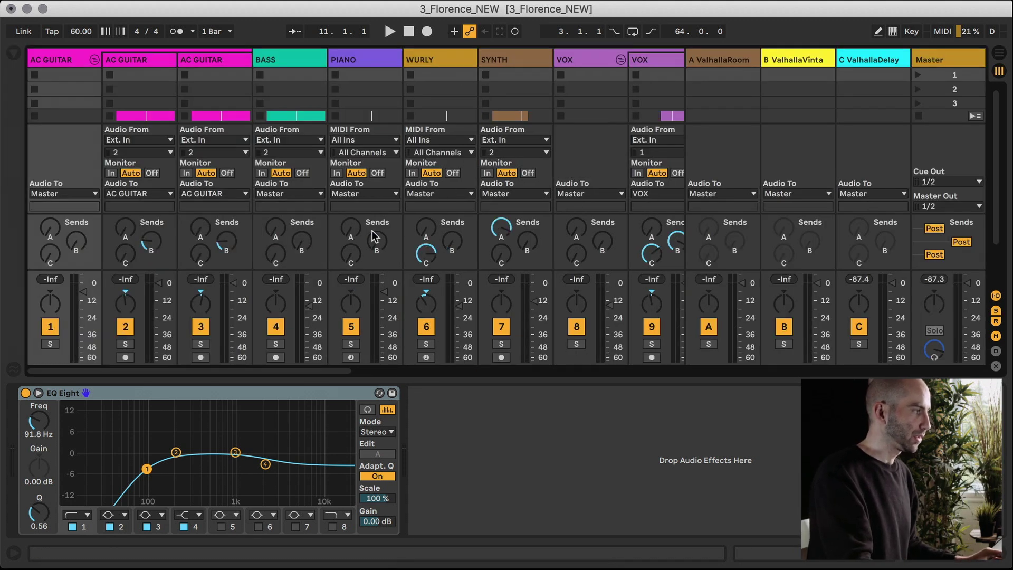
scroll(367, 237, down, 3)
scroll(269, 231, up, 5)
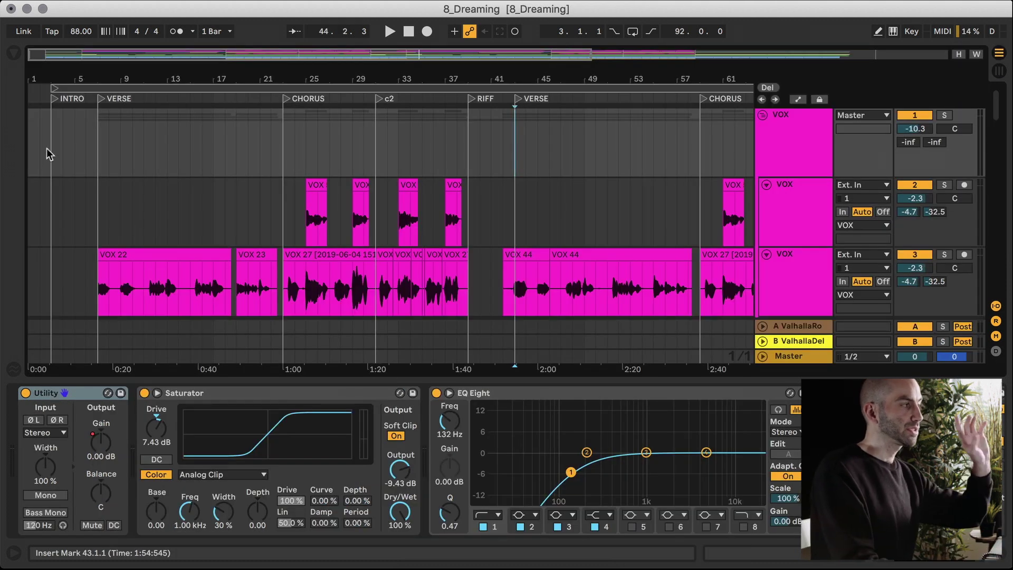
- Zoom the arrangement out and open the Guitar Rig 5 plugin on EL GUITAR track 15
click(47, 148)
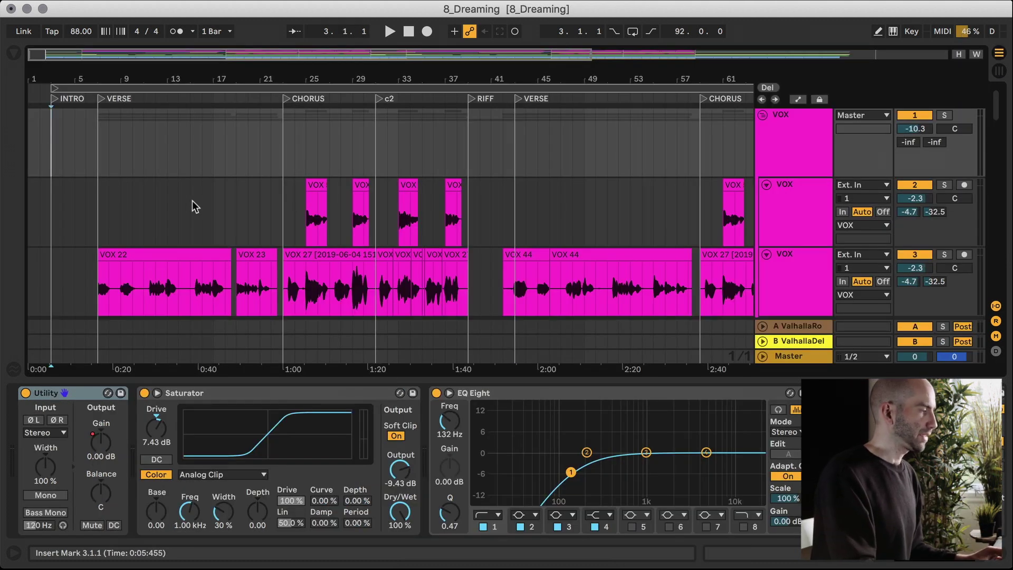
scroll(316, 153, down, 1)
key(minus)
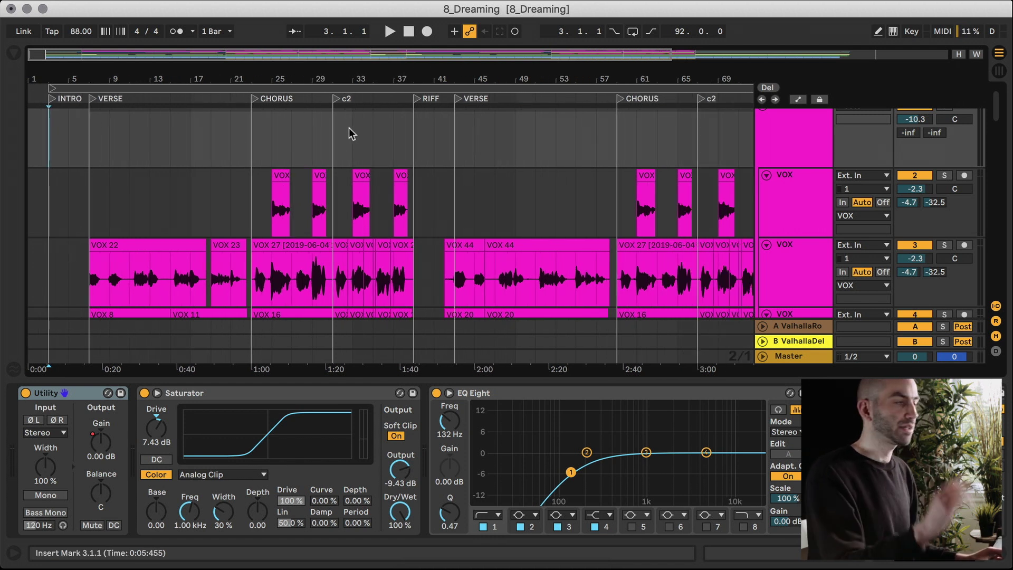
scroll(346, 222, down, 3)
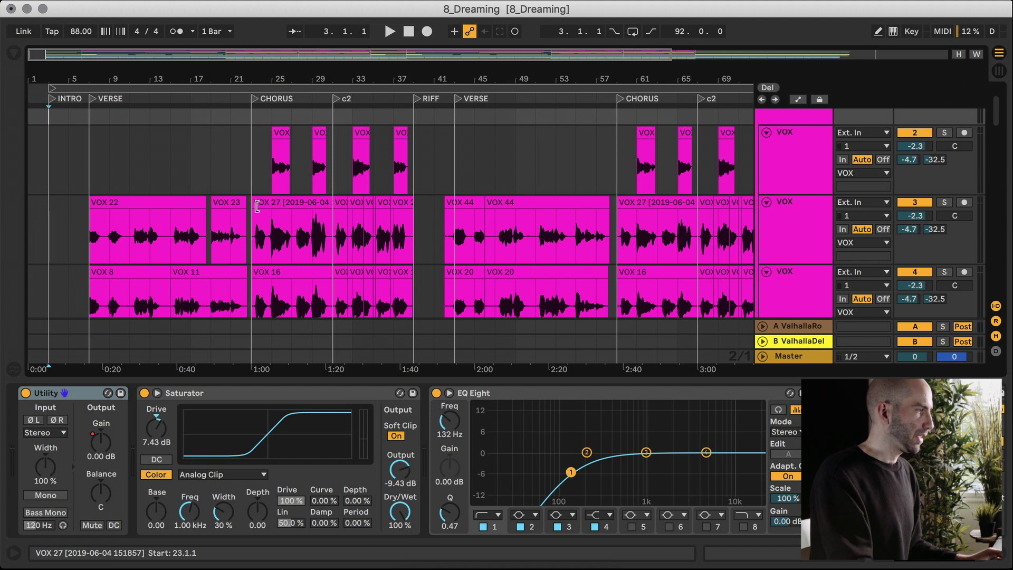
scroll(689, 206, down, 10)
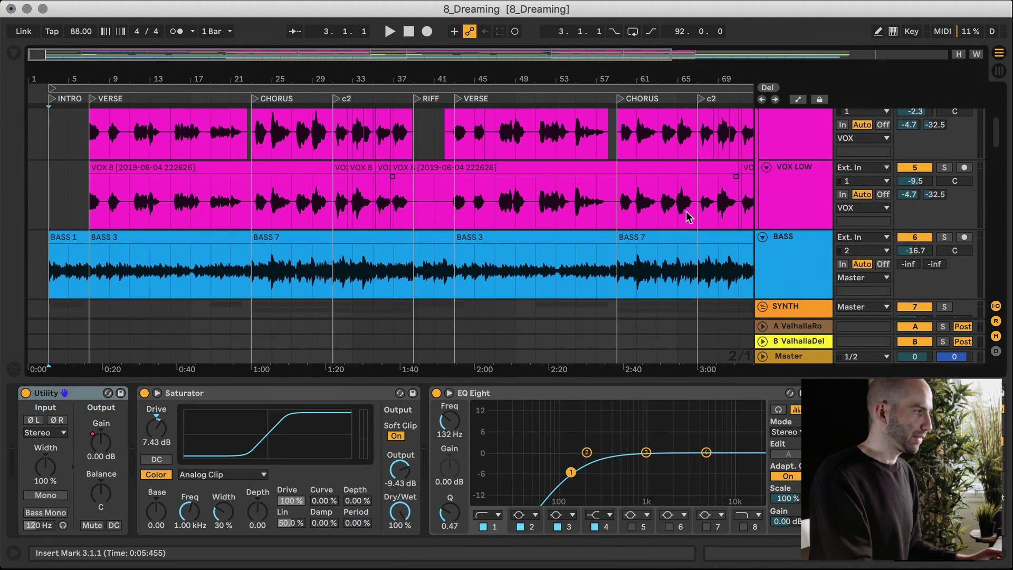
scroll(686, 218, down, 5)
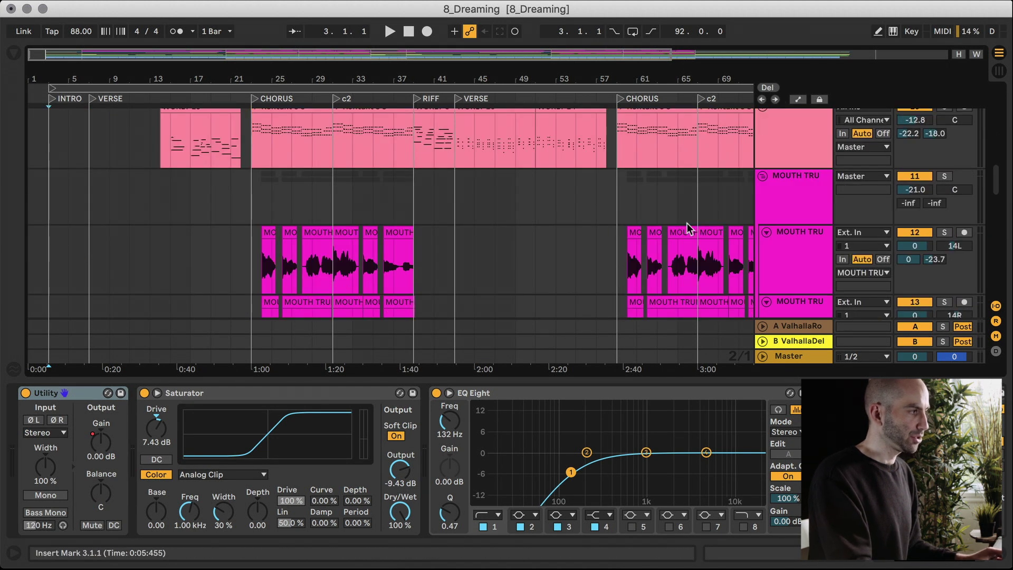
scroll(680, 220, down, 5)
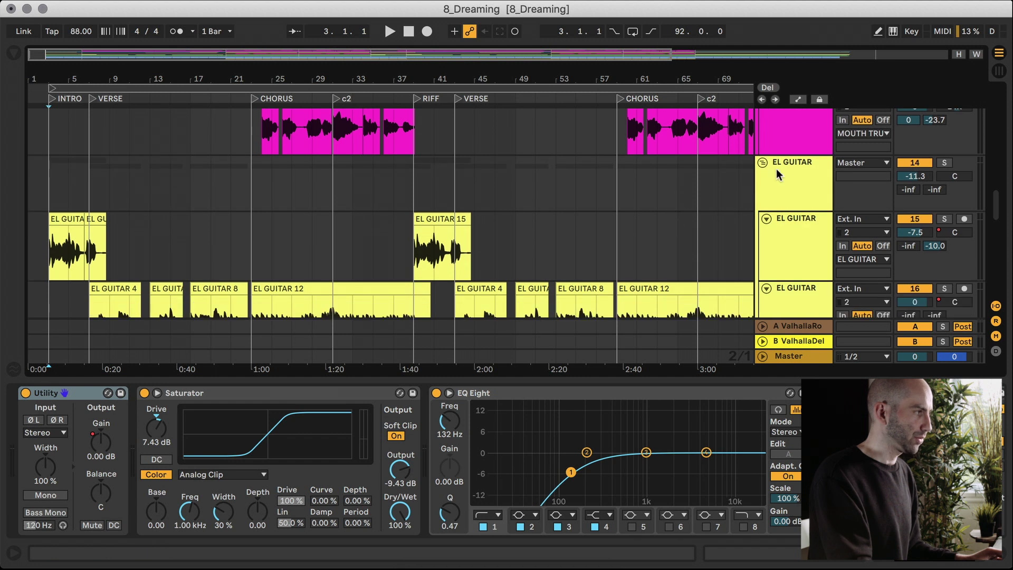
click(795, 173)
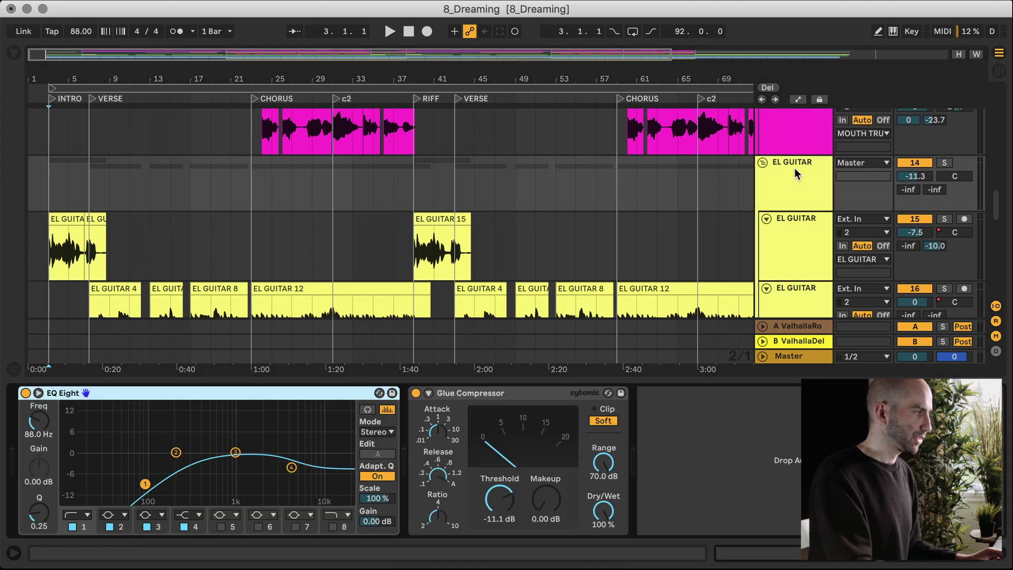
click(793, 222)
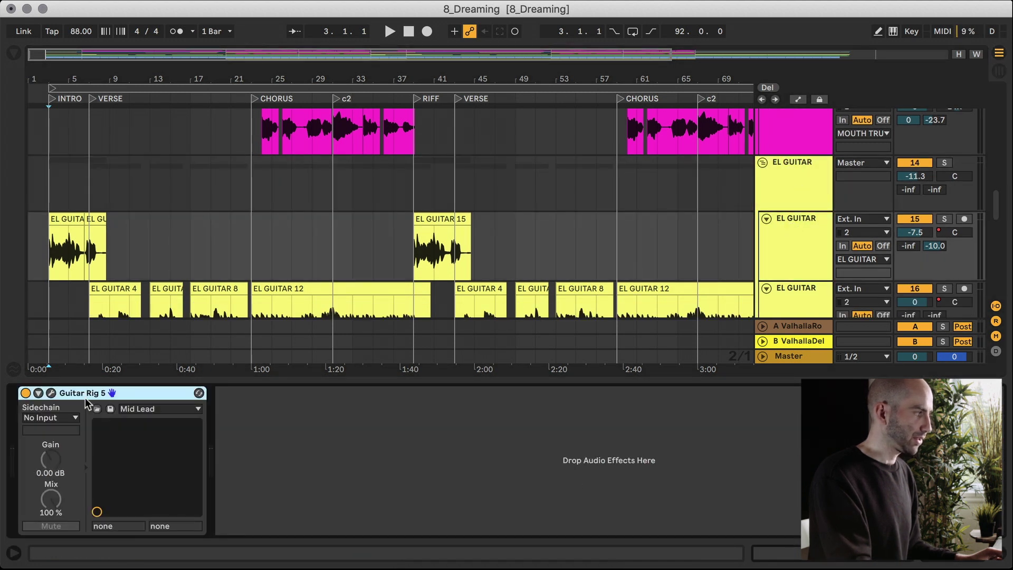
click(51, 393)
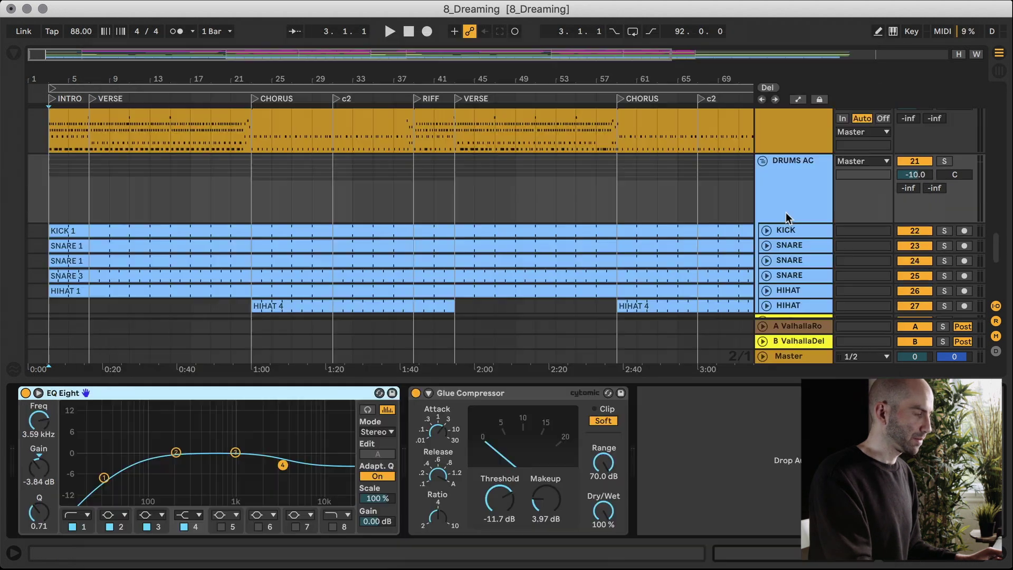
- Inspect the KICK, SNARE and PERC tracks in the drums group
click(788, 220)
click(790, 233)
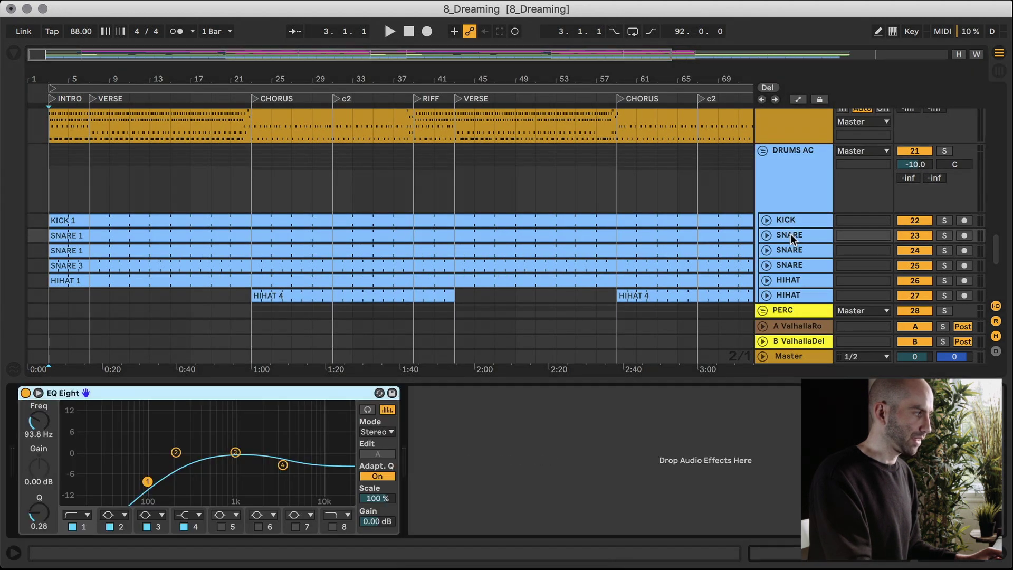
scroll(805, 246, down, 3)
click(802, 242)
scroll(802, 245, down, 3)
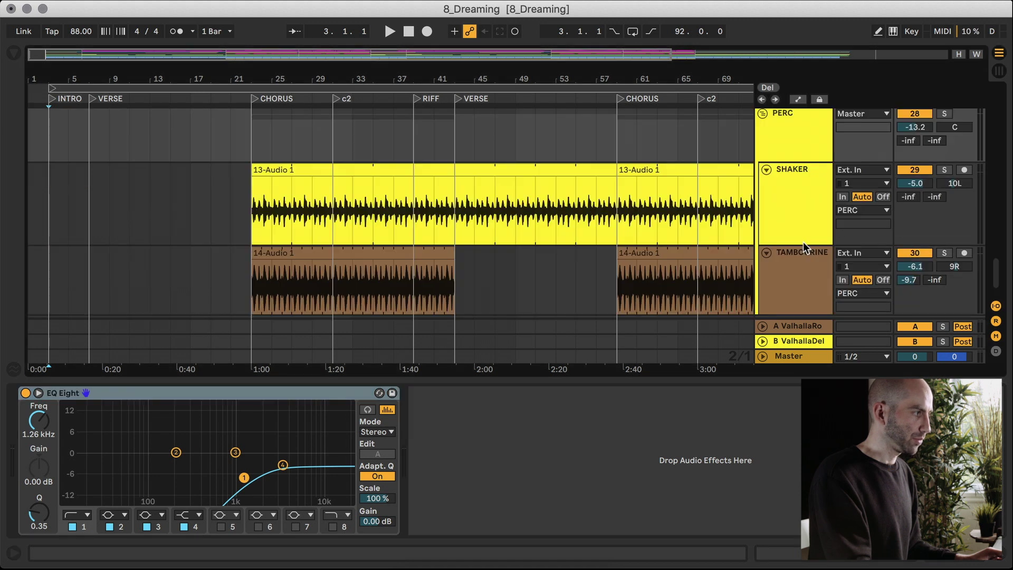
scroll(813, 228, down, 1)
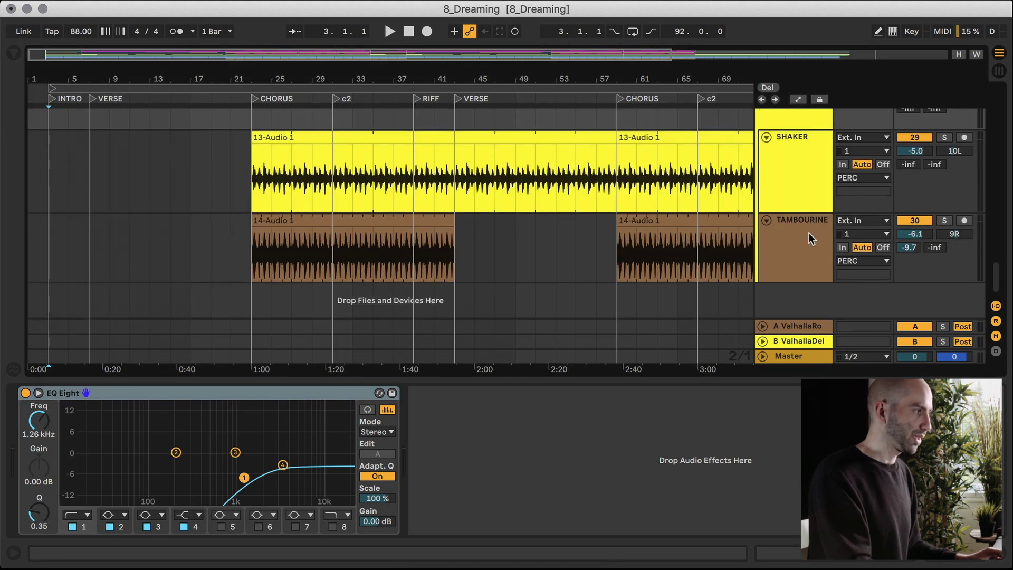
scroll(807, 223, up, 5)
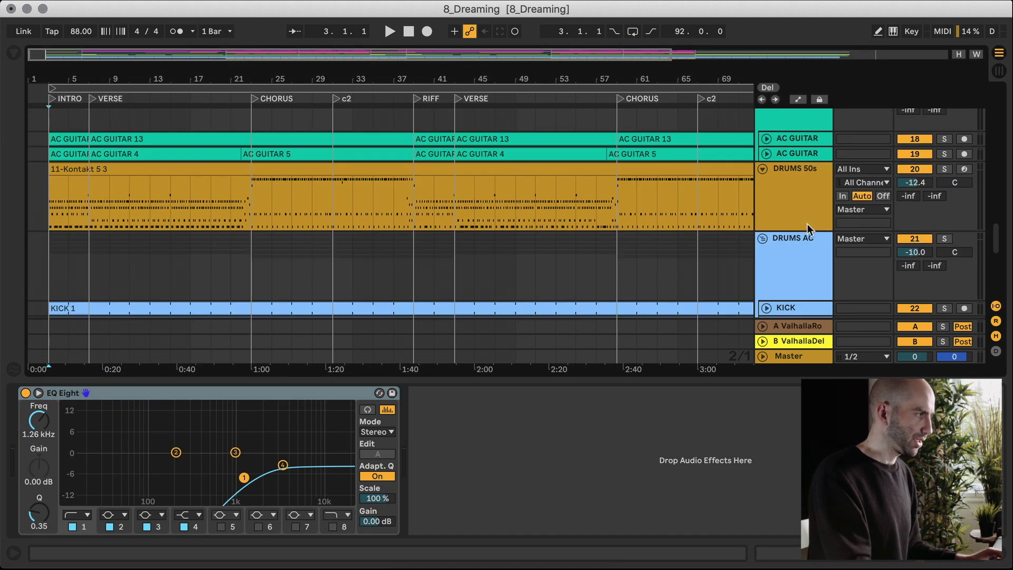
- Select DRUMS 50s, open its Kontakt 5 instrument window, then close it
click(797, 169)
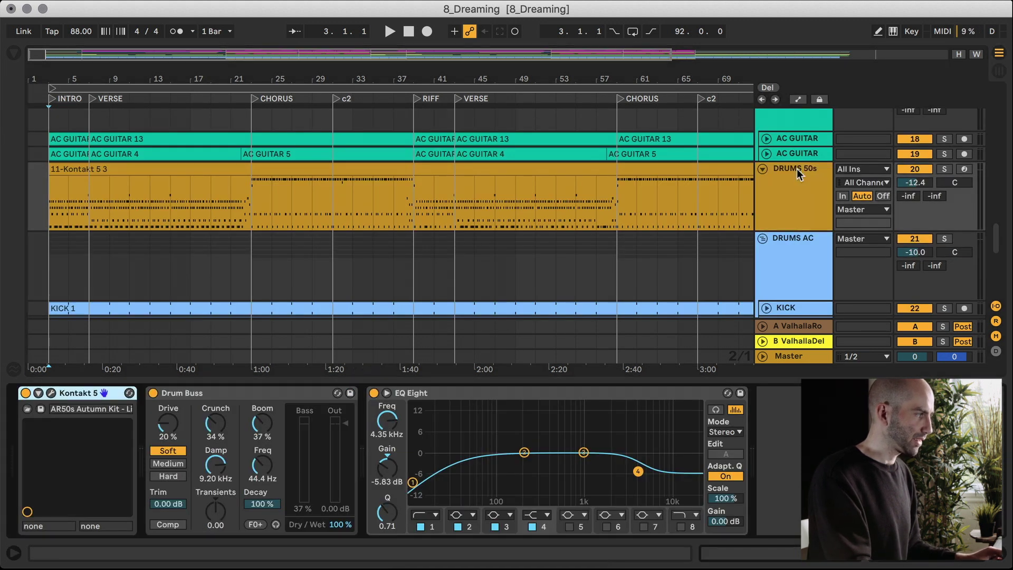
click(51, 394)
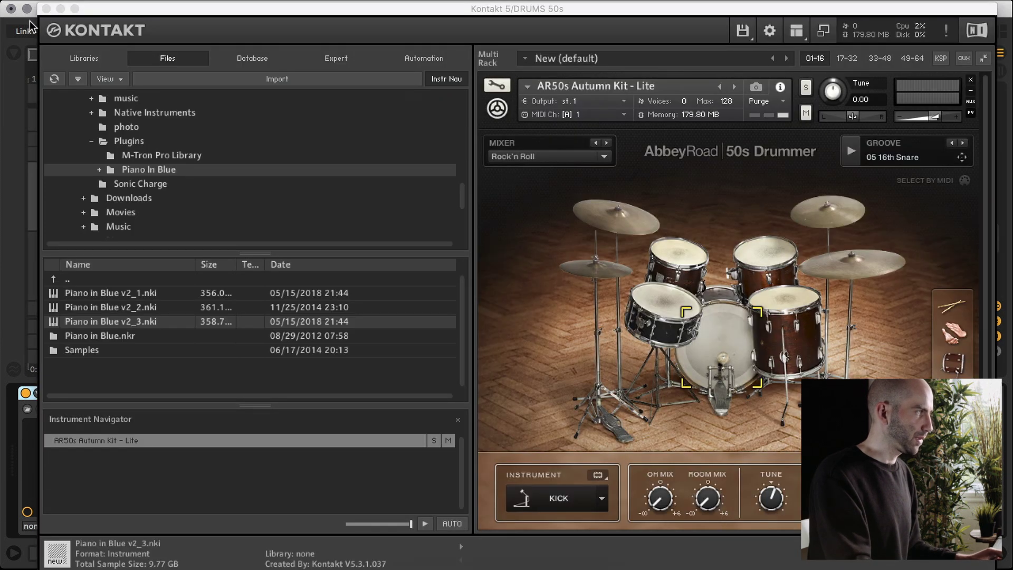
click(46, 9)
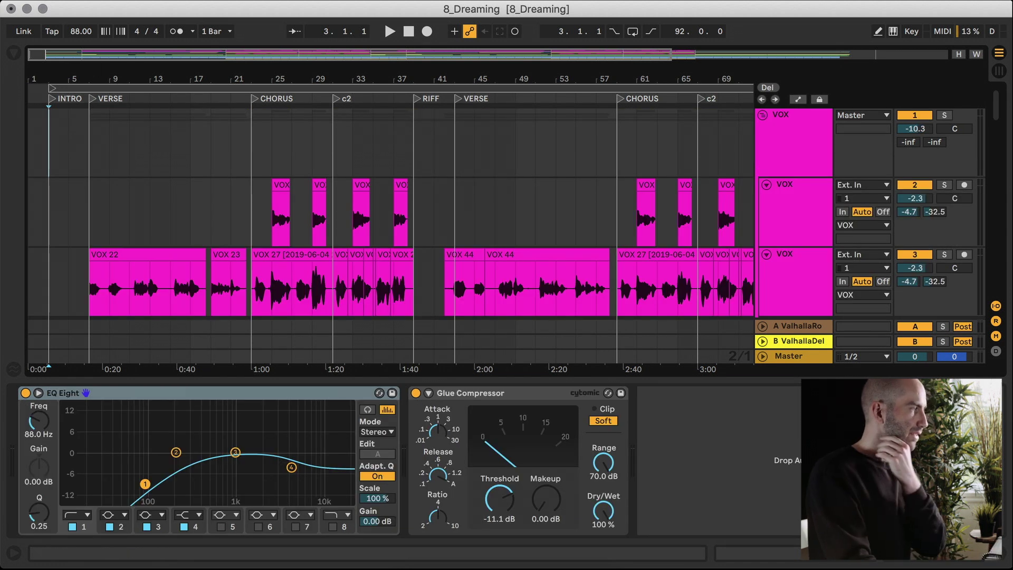
- Open _MASTERING_NEW.als from recent sets, choosing Don't Save for 8_Dreaming
click(90, 1)
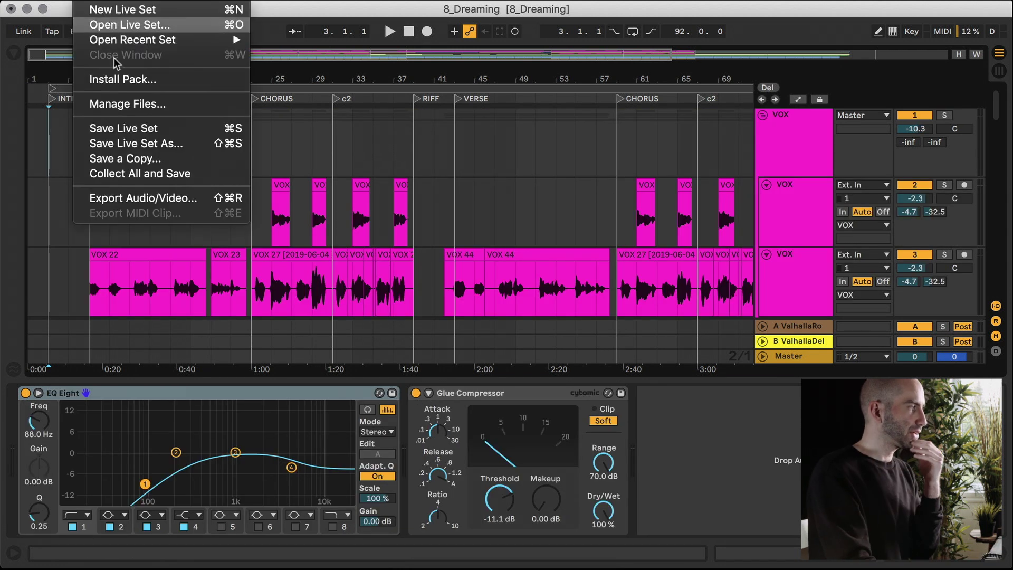
mouse_move(174, 40)
click(385, 69)
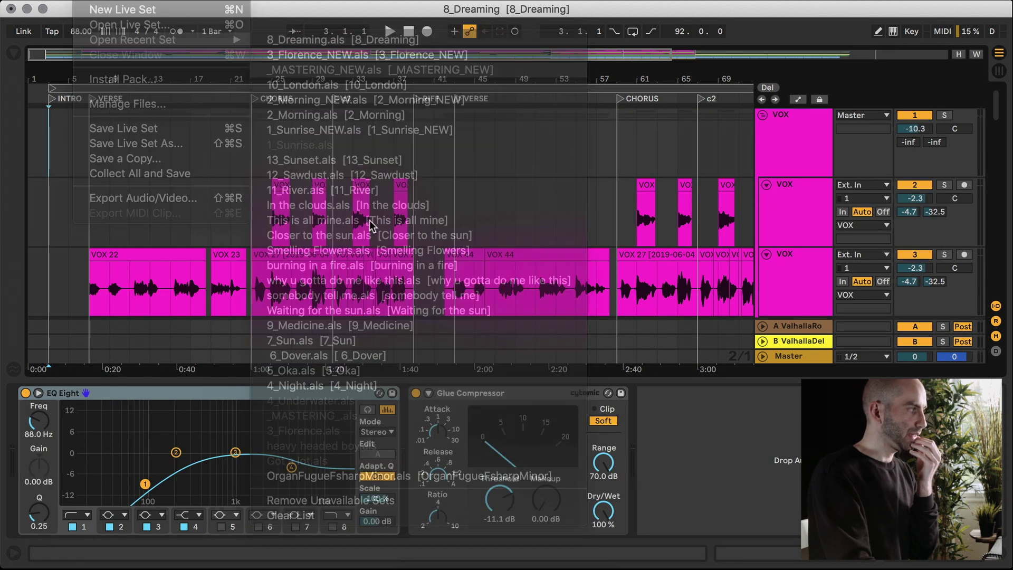
click(388, 319)
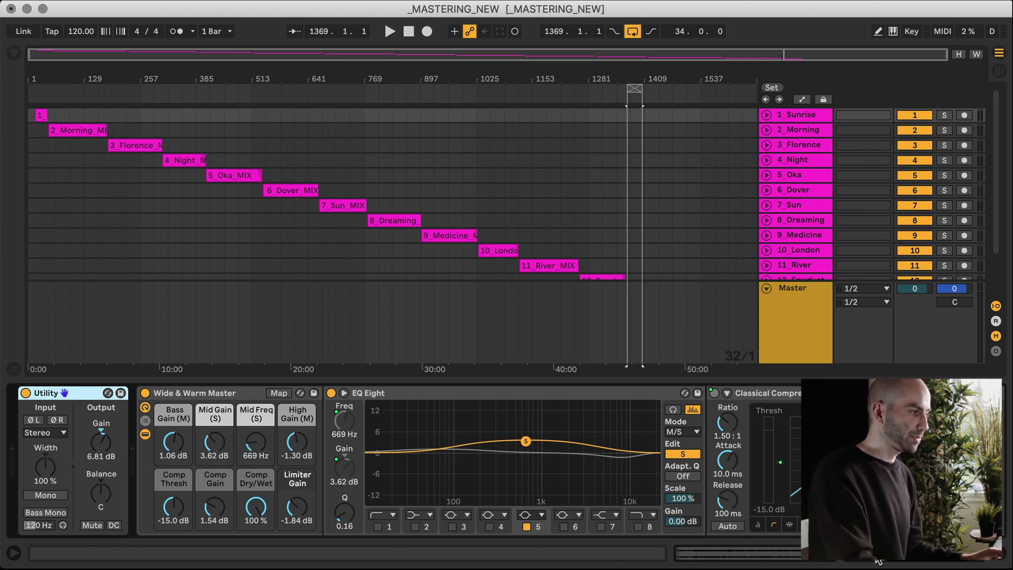
drag(878, 562, 925, 561)
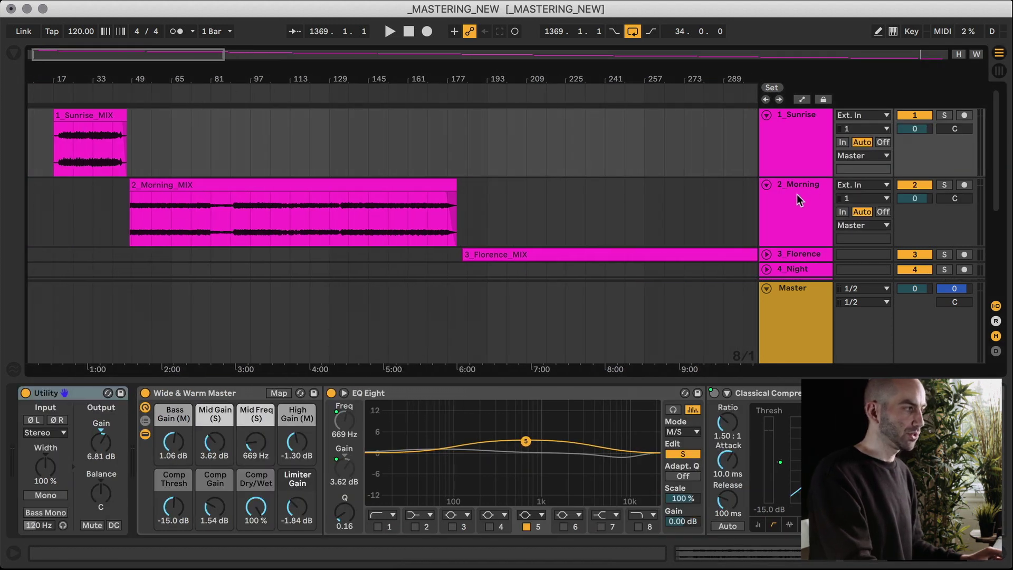
- Check the 2_Morning and 1_Sunrise mastering chains, zoom in, and set the marker at bar 17
click(799, 195)
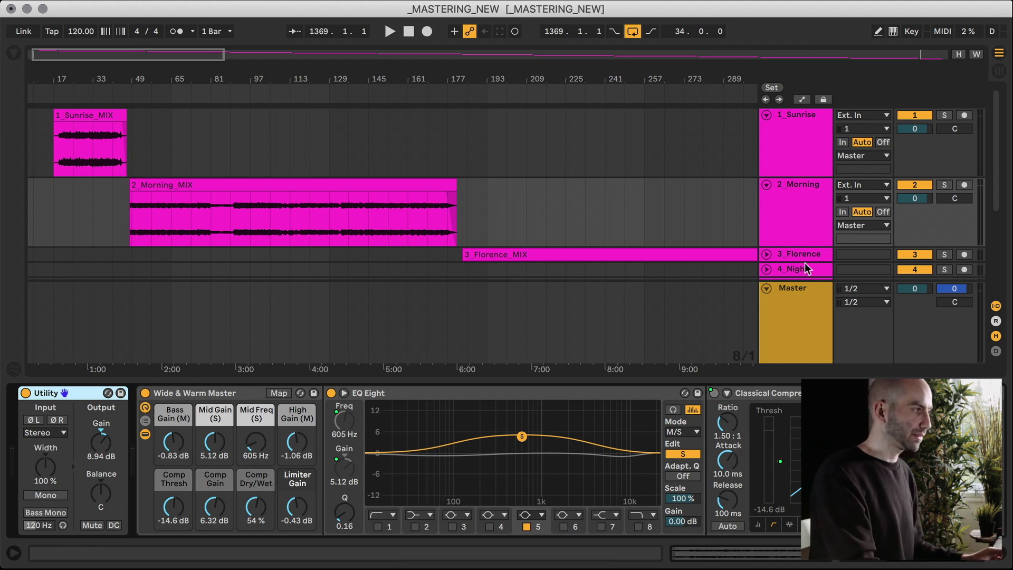
click(786, 120)
drag(170, 53, 37, 138)
click(155, 164)
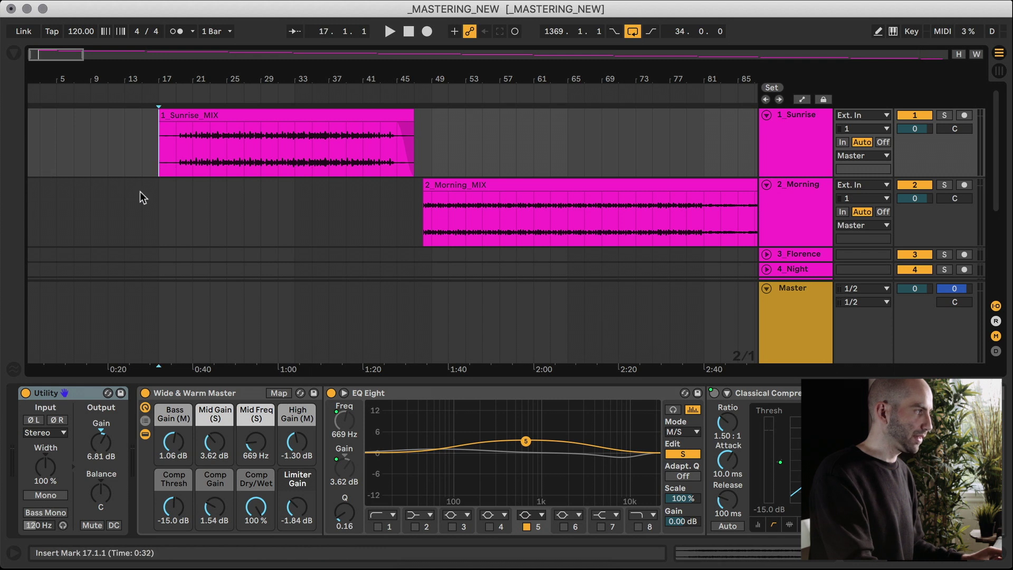
click(801, 120)
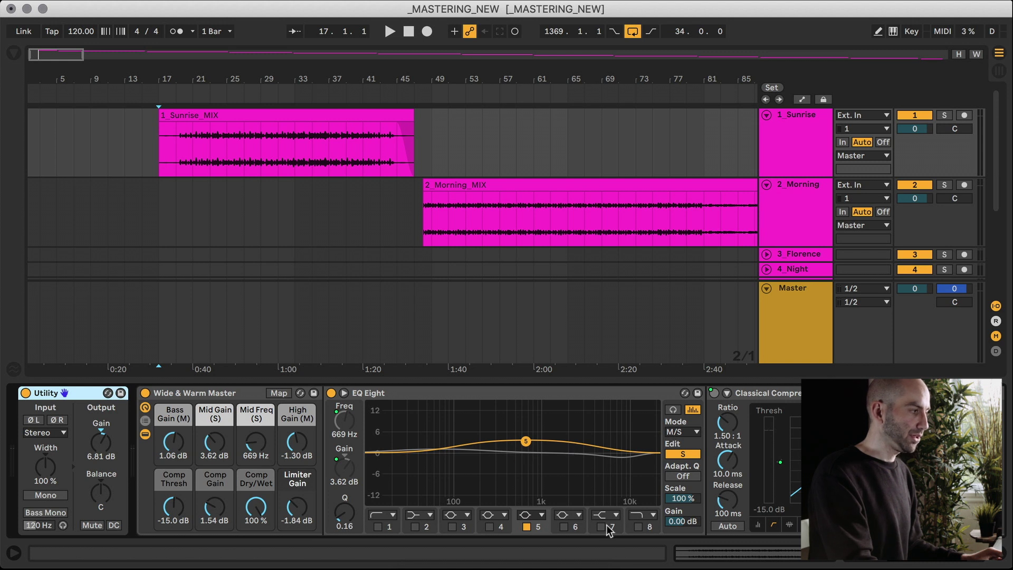
scroll(469, 459, right, 4)
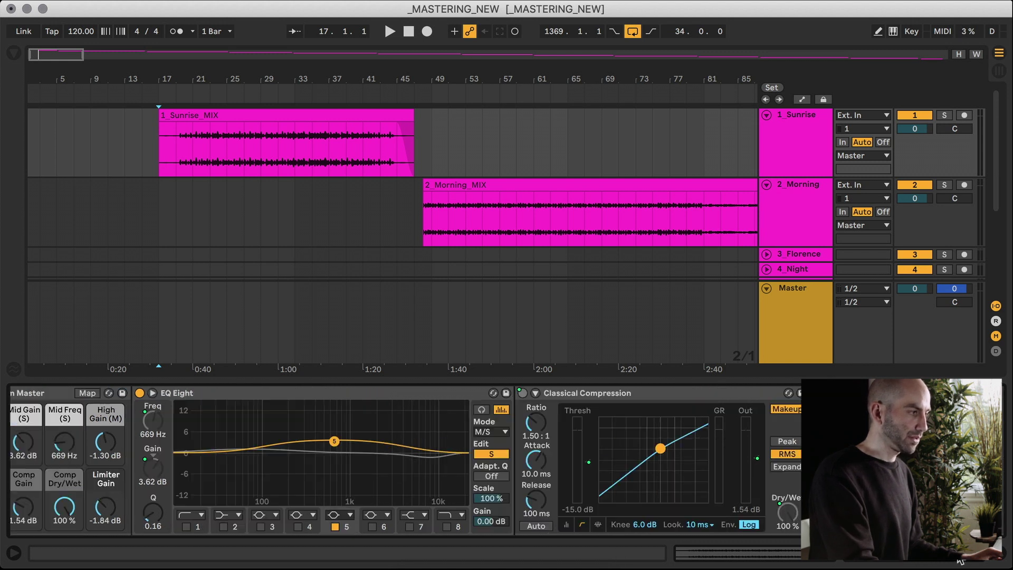
scroll(406, 459, left, 4)
scroll(406, 459, right, 4)
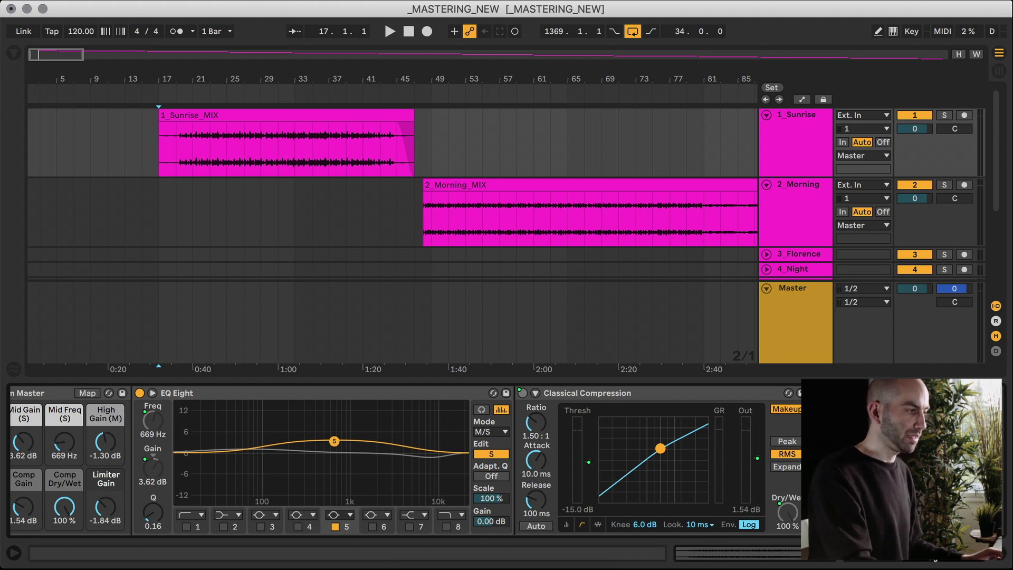
scroll(401, 459, left, 5)
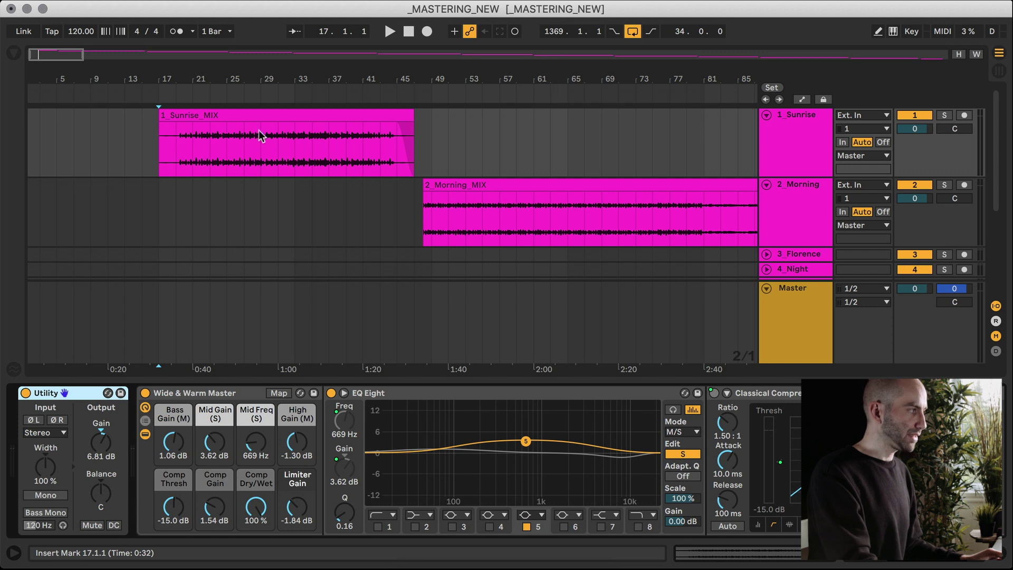
click(255, 114)
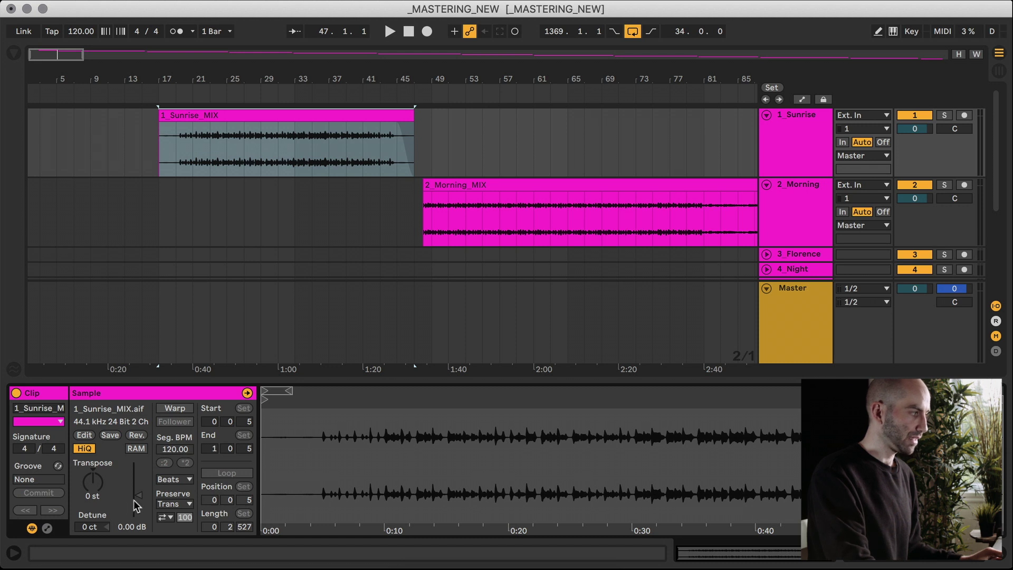
drag(138, 494, 138, 486)
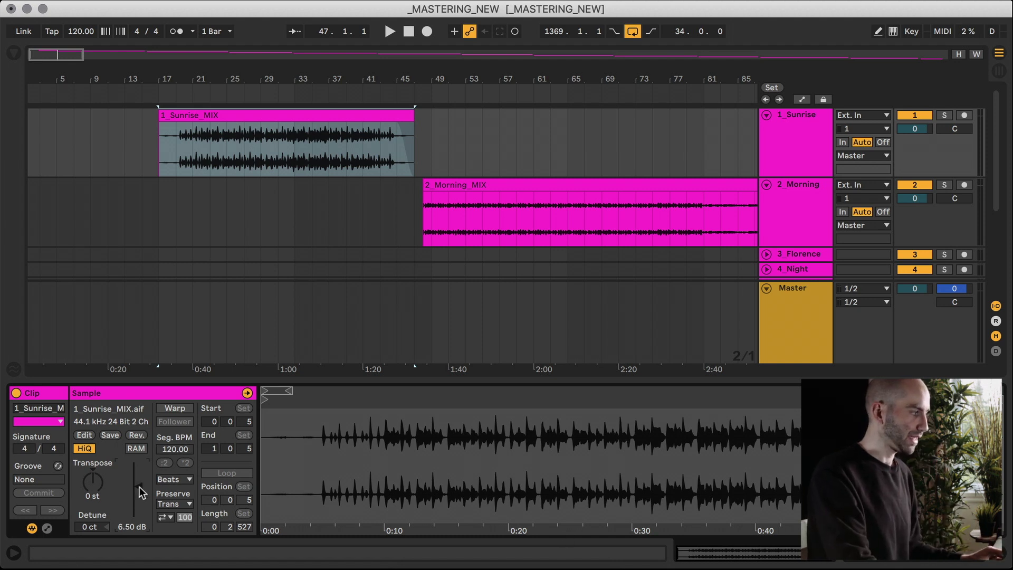
double_click(139, 487)
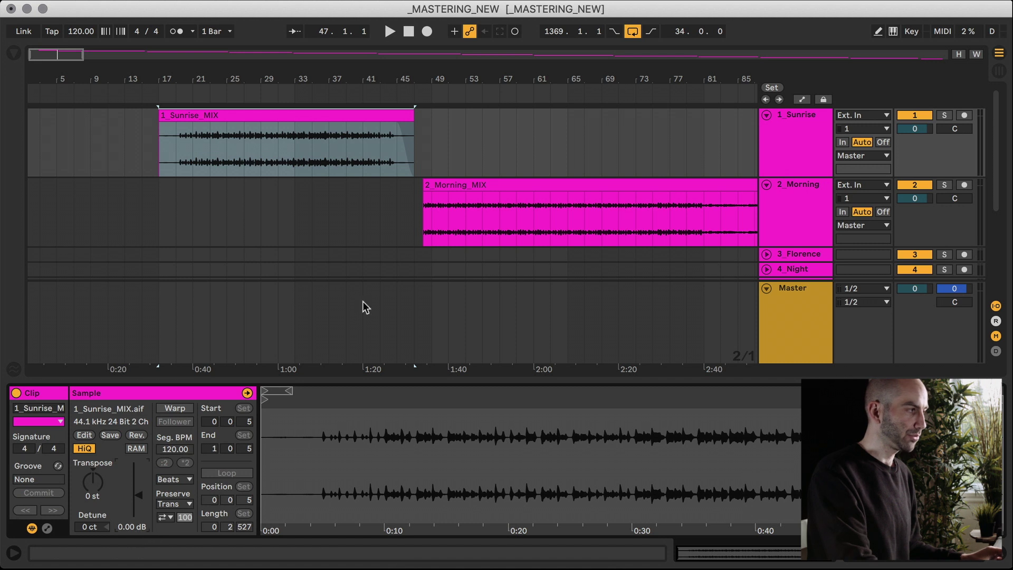
click(791, 123)
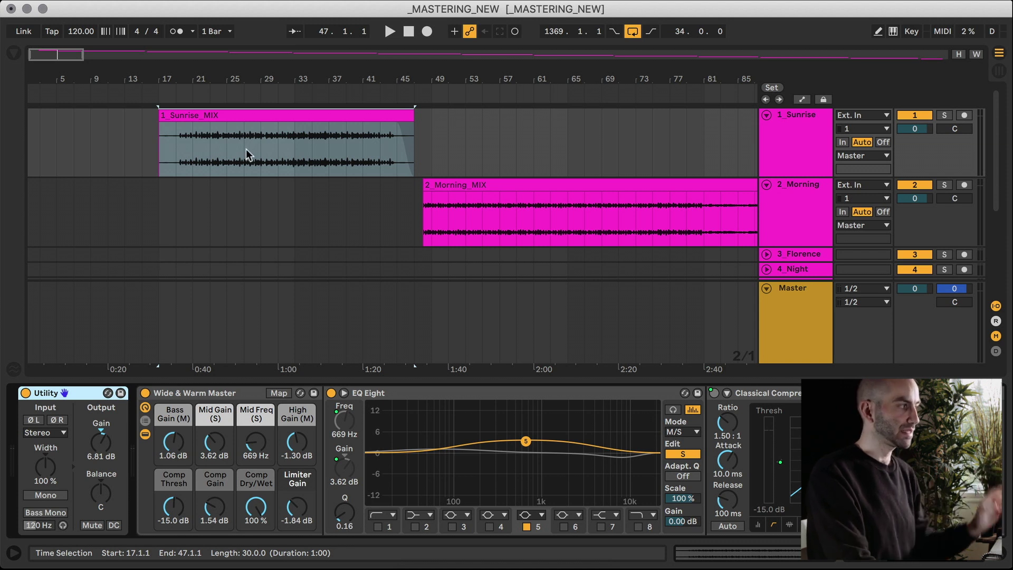
- Zoom in on the first songs and loop the 1_Sunrise_MIX clip with Cmd+L
click(261, 119)
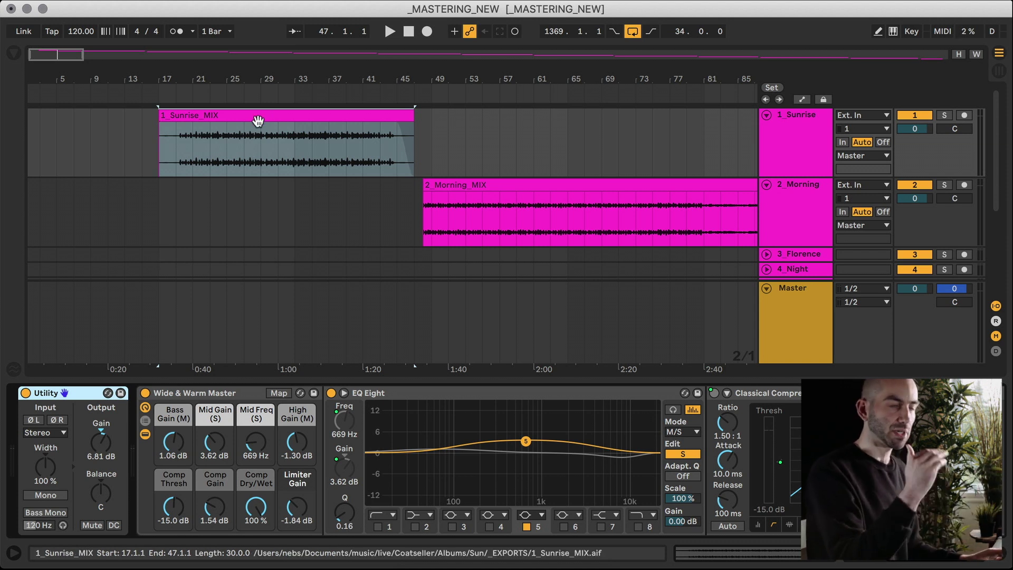
drag(411, 58, 317, 61)
scroll(98, 174, up, 5)
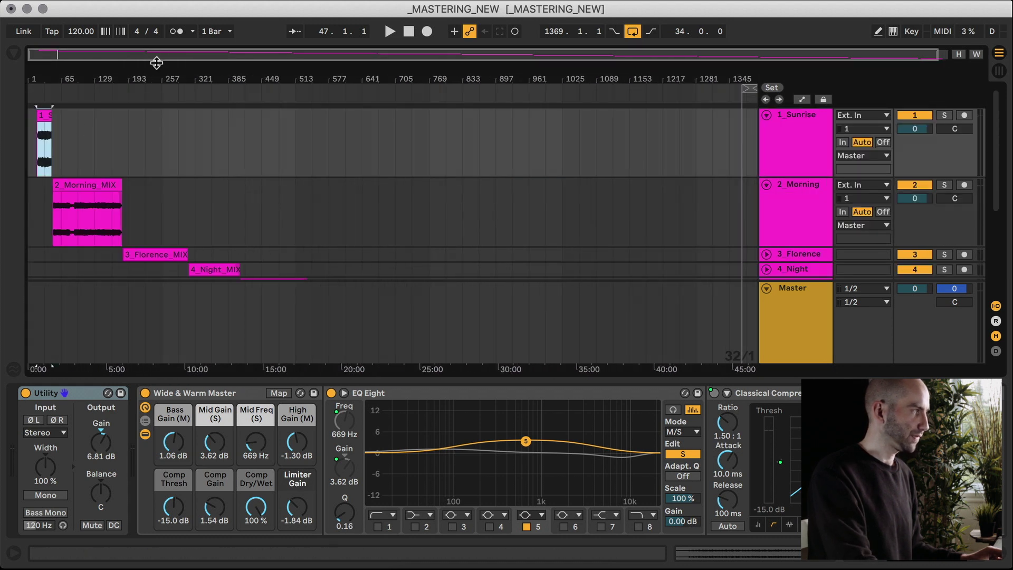
drag(154, 59, 154, 73)
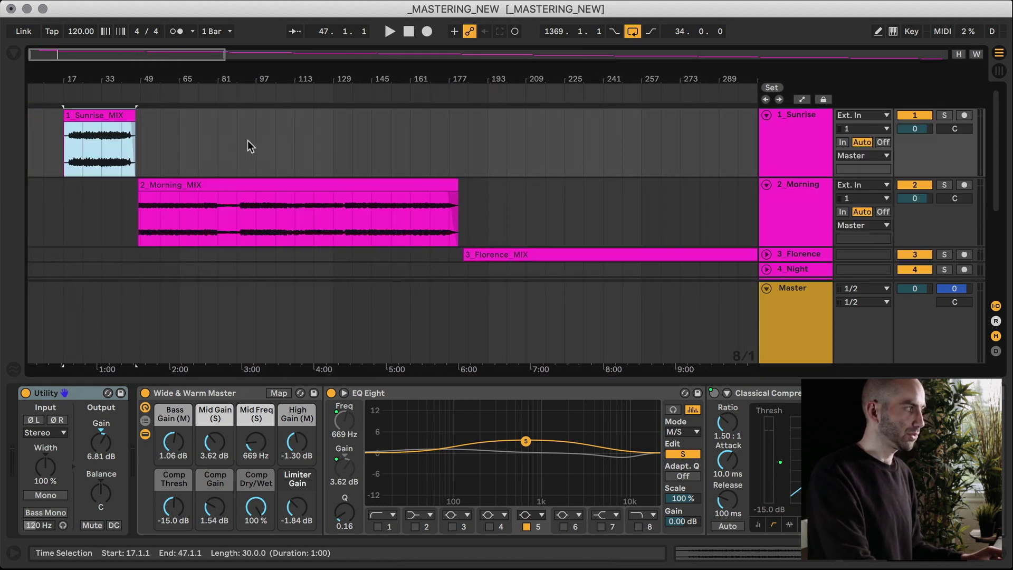
click(254, 147)
click(92, 115)
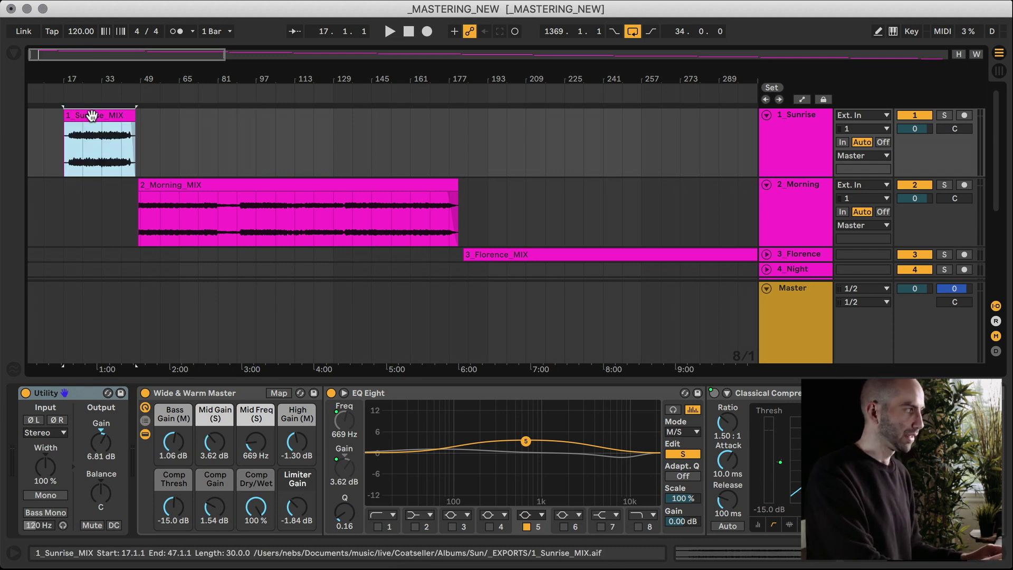
key(super+l)
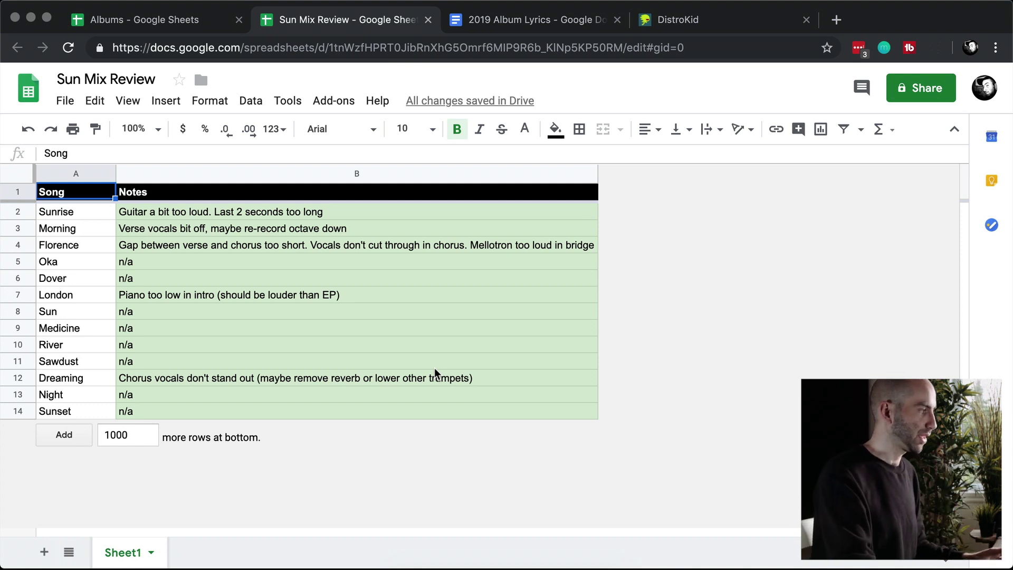
- Read the Sun Mix Review notes for Oka, Sunrise and Morning, then switch to Affinity Designer
click(151, 263)
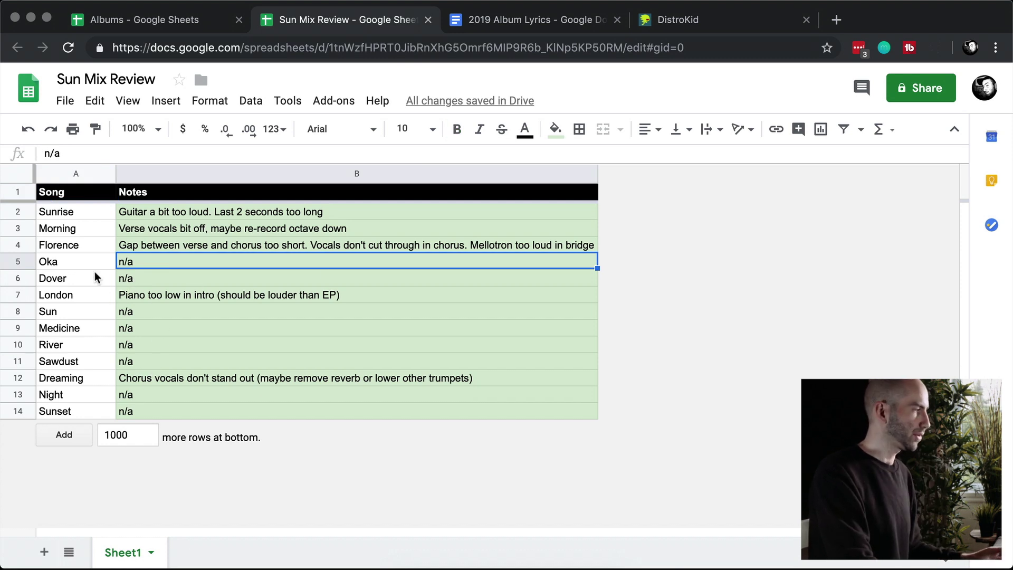
click(135, 222)
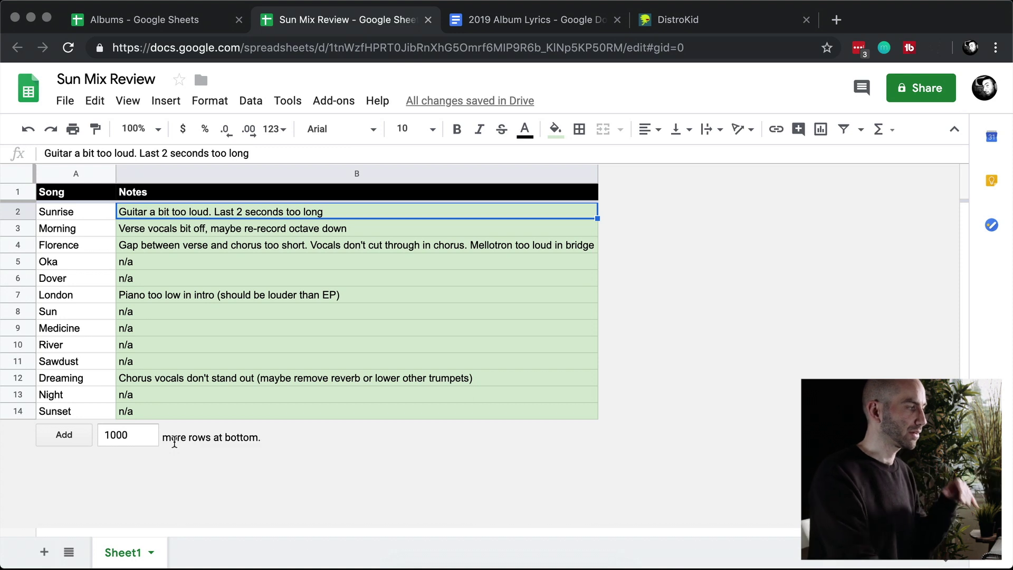
key(Down)
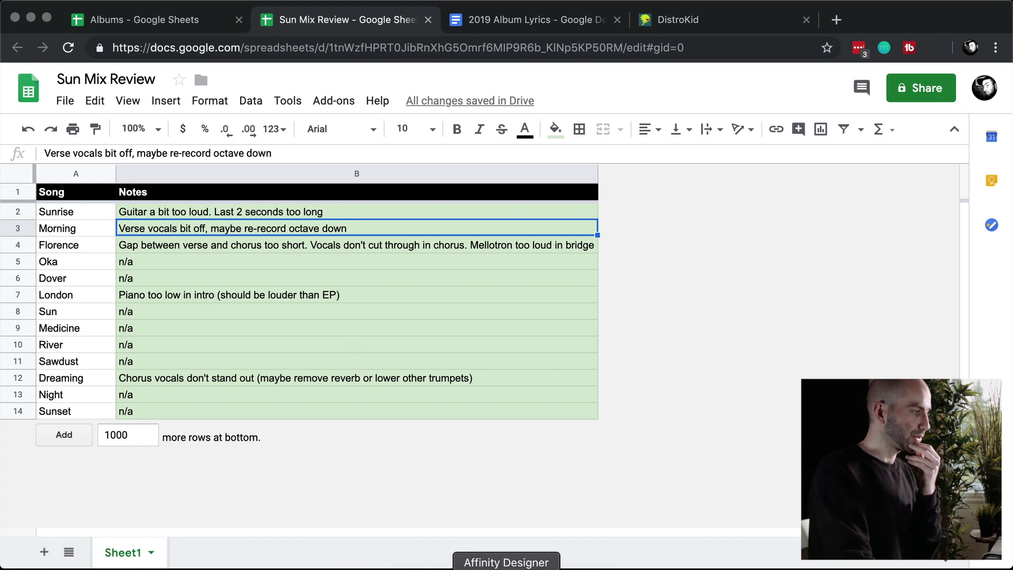
click(507, 566)
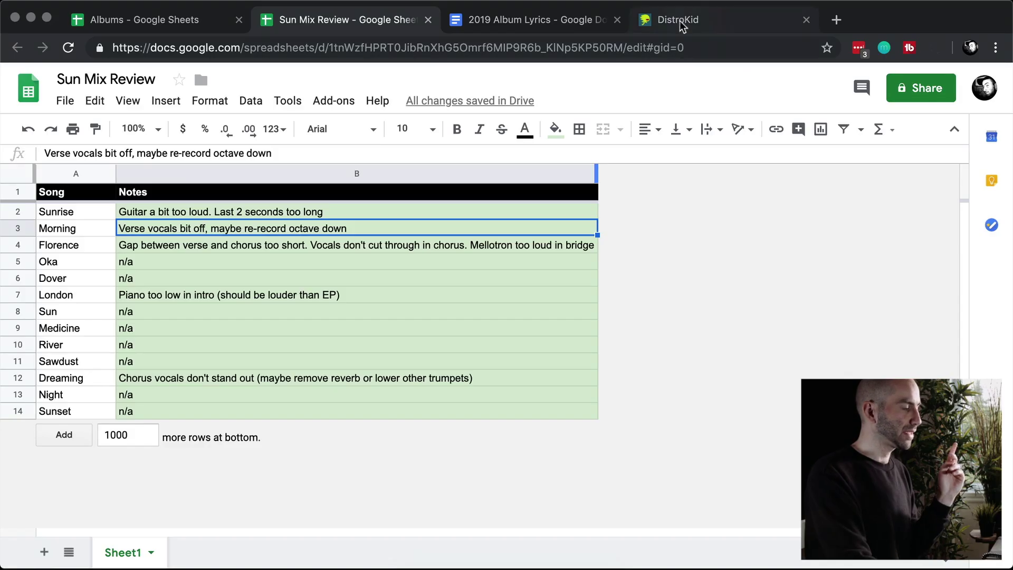
- Switch to the DistroKid Upload Music page in Chrome
click(682, 22)
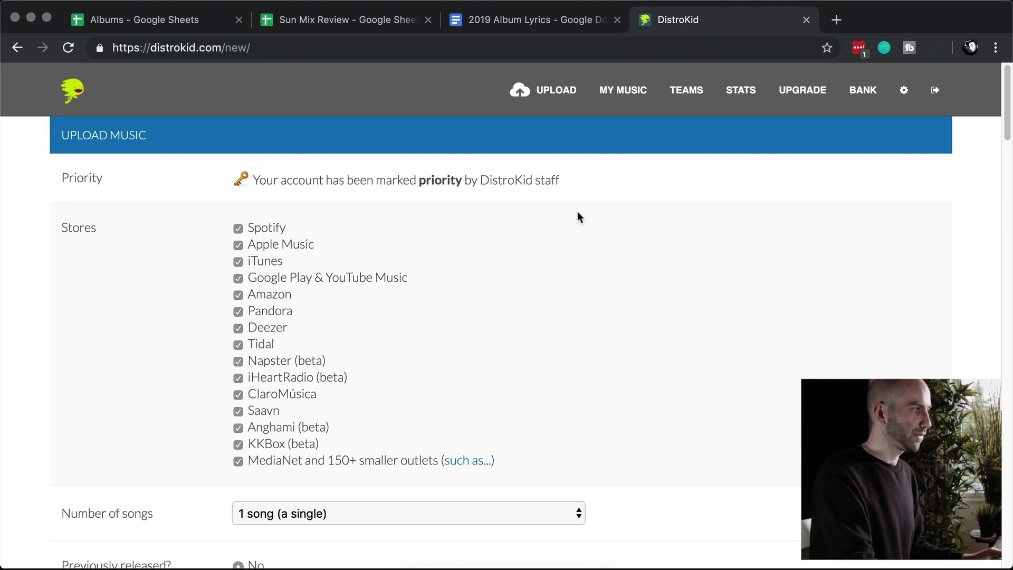
scroll(561, 290, down, 2)
click(343, 438)
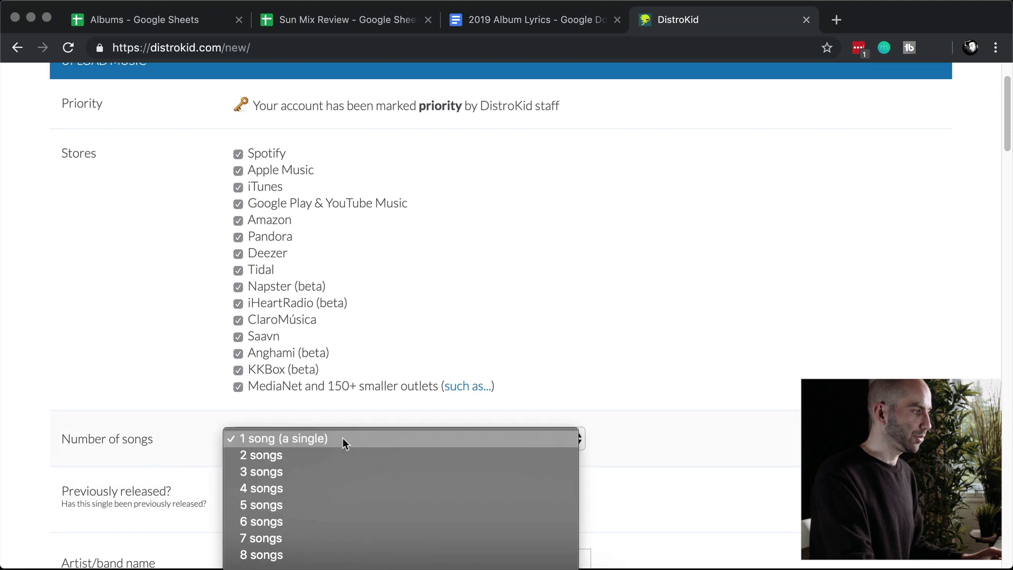
click(687, 322)
scroll(676, 408, down, 5)
scroll(844, 369, up, 6)
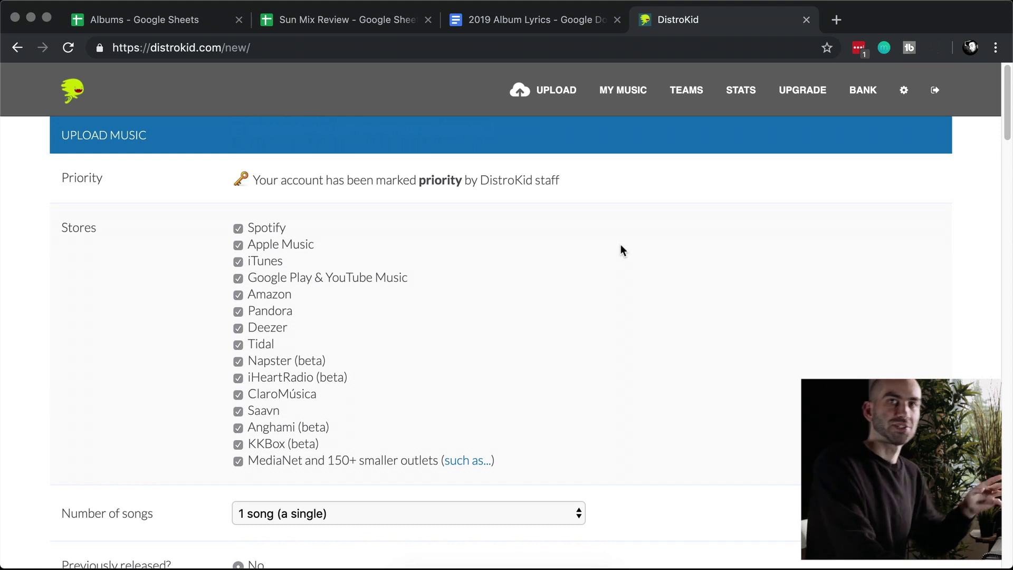
click(538, 21)
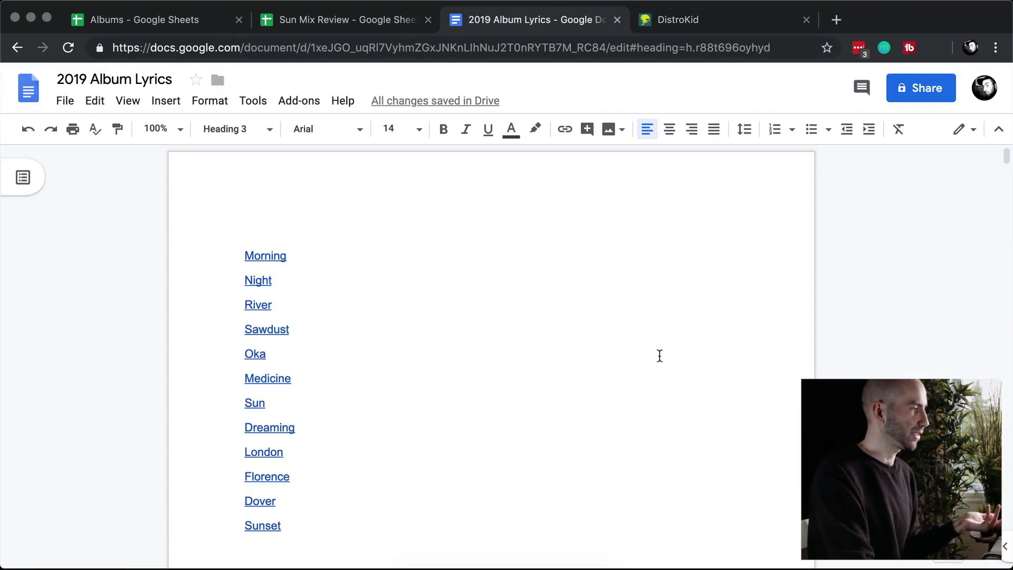